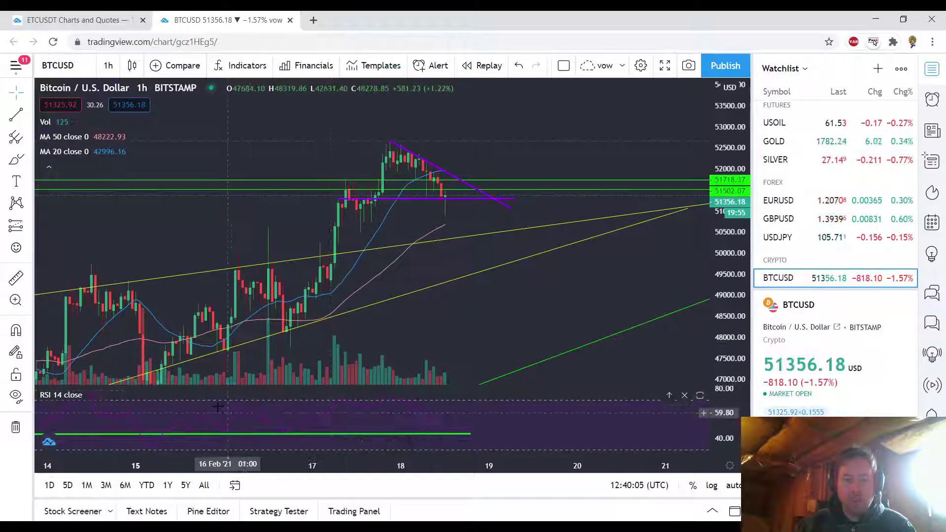
Examine the hourly Bitcoin price and RSI history from about 9 February up to the purple triangle on 18 February.
drag(173, 409, 358, 404)
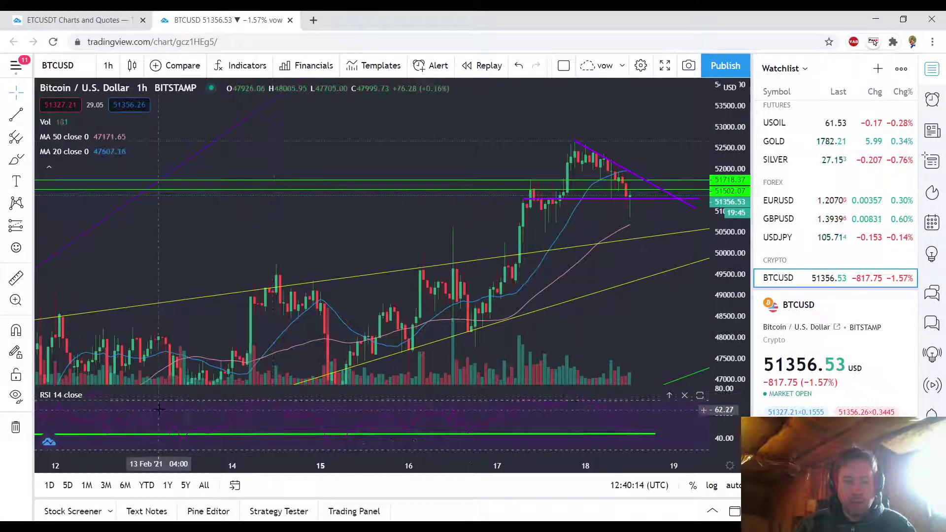
drag(159, 409, 348, 417)
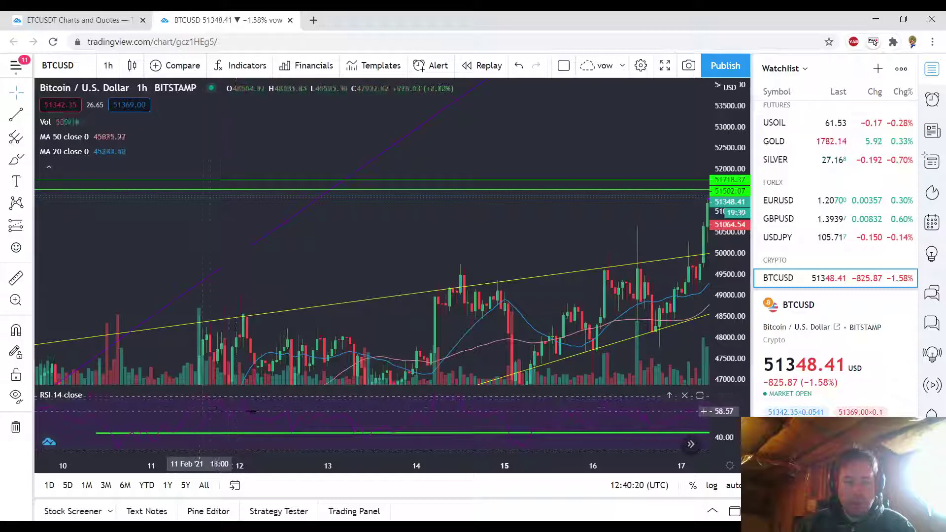
drag(354, 405, 488, 407)
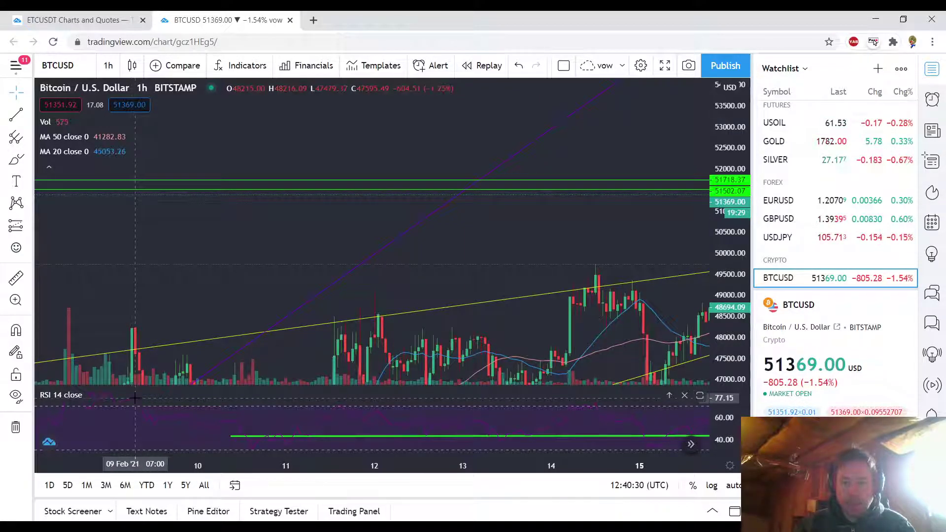
drag(296, 397, 169, 397)
drag(549, 397, 300, 397)
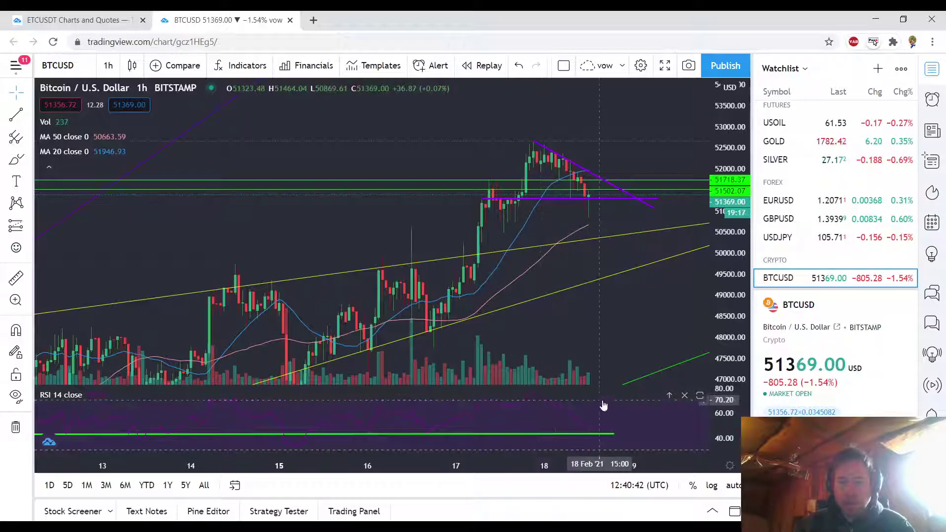
drag(647, 415, 552, 415)
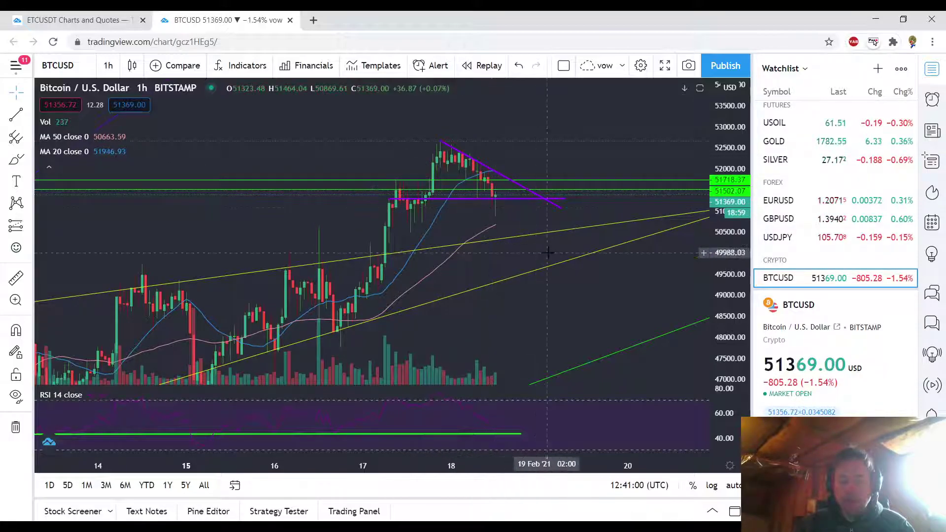
drag(536, 255, 429, 237)
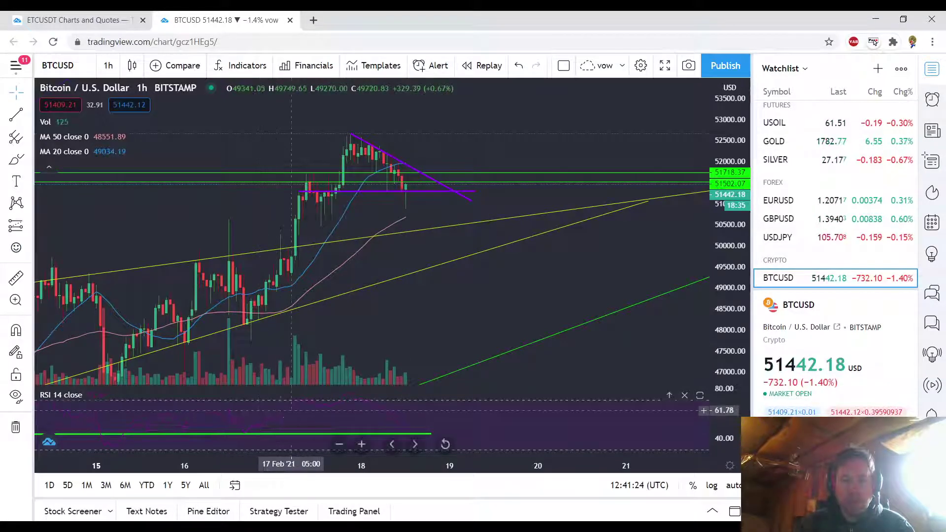
mouse_move(72, 399)
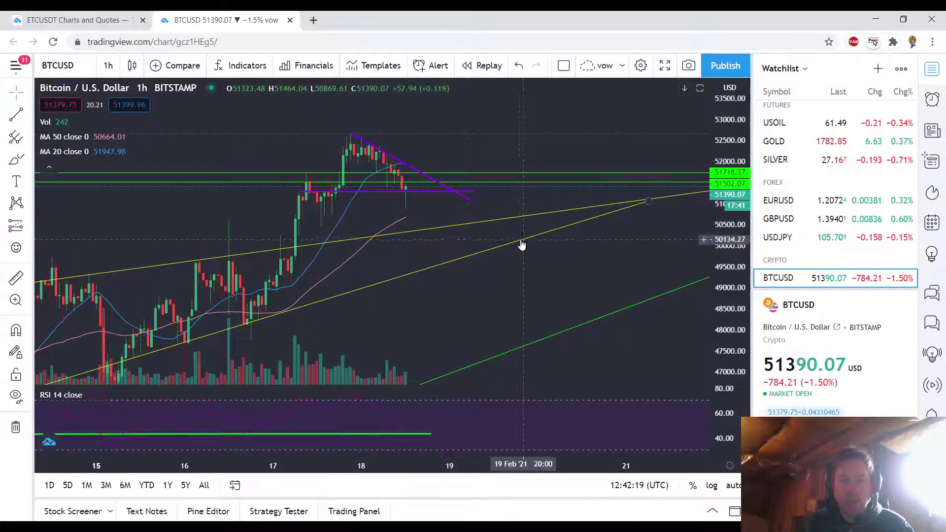
Review the Bitcoin price and RSI on the 4-hour and 1-day intervals around the mid-February rally.
click(108, 66)
click(138, 302)
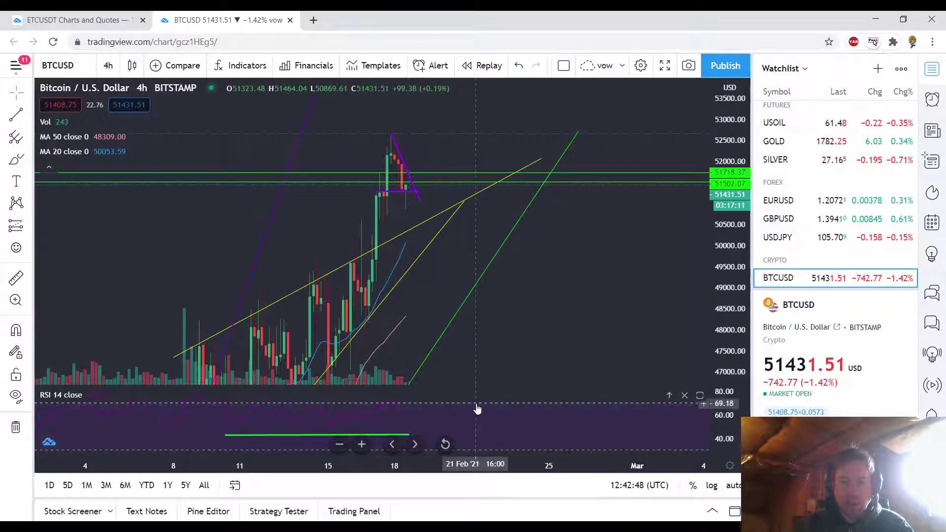
click(109, 67)
click(131, 348)
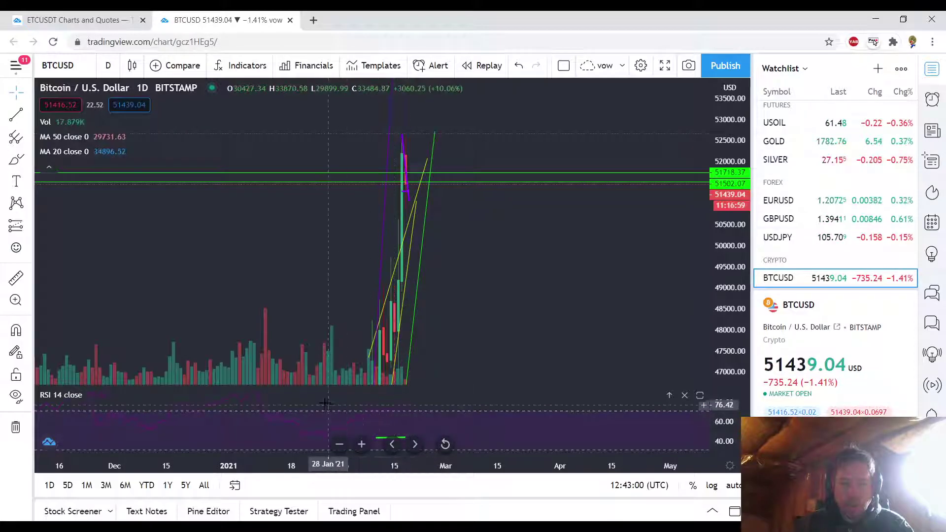
scroll(485, 359, up, 2)
scroll(484, 358, up, 1)
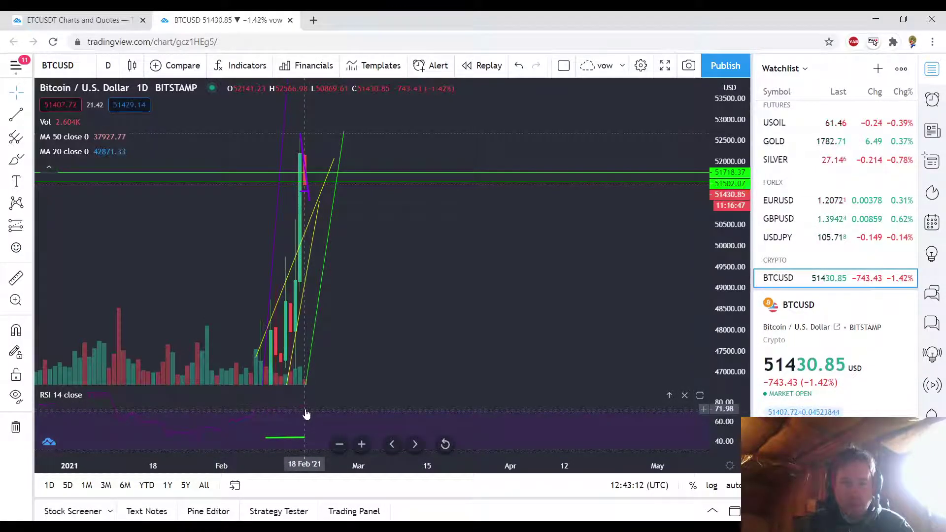
scroll(332, 338, up, 3)
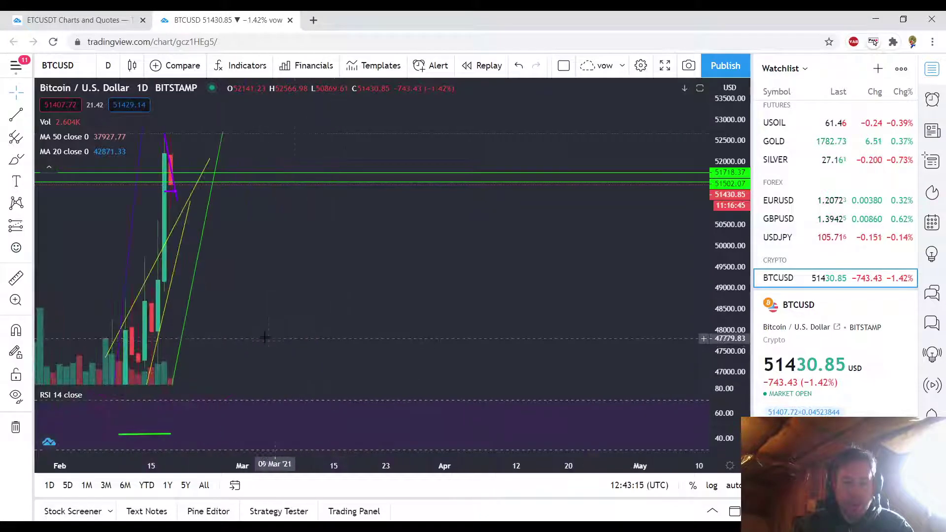
drag(264, 337, 488, 328)
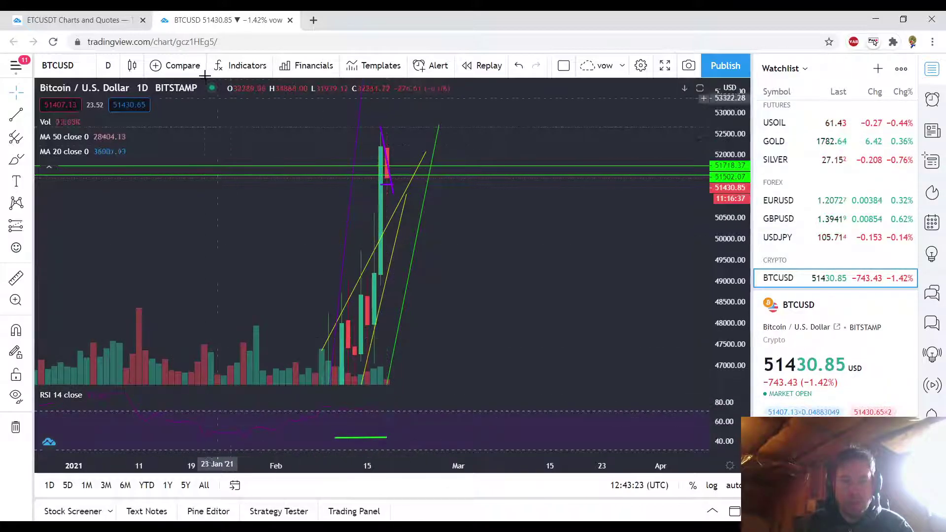
Show the Bitcoin chart on the 1-month interval and look back over the RSI history to 2015.
click(109, 66)
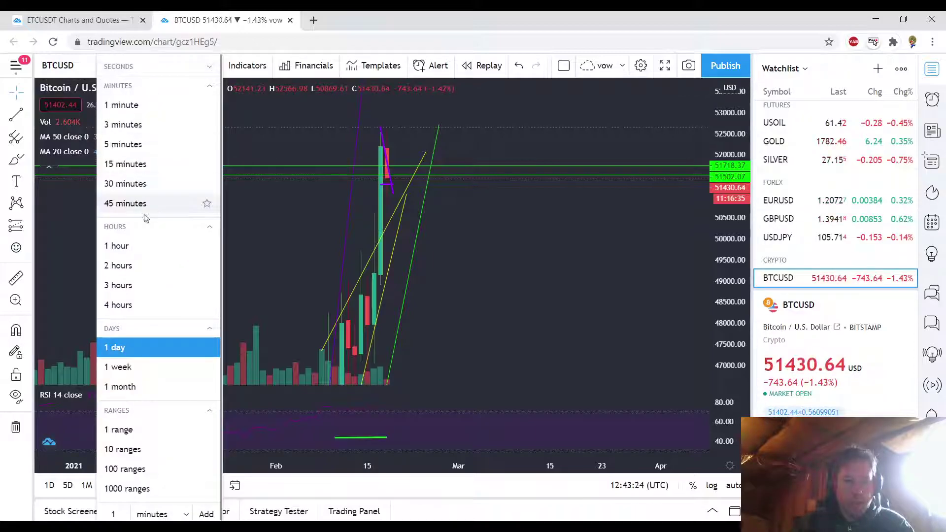
click(146, 385)
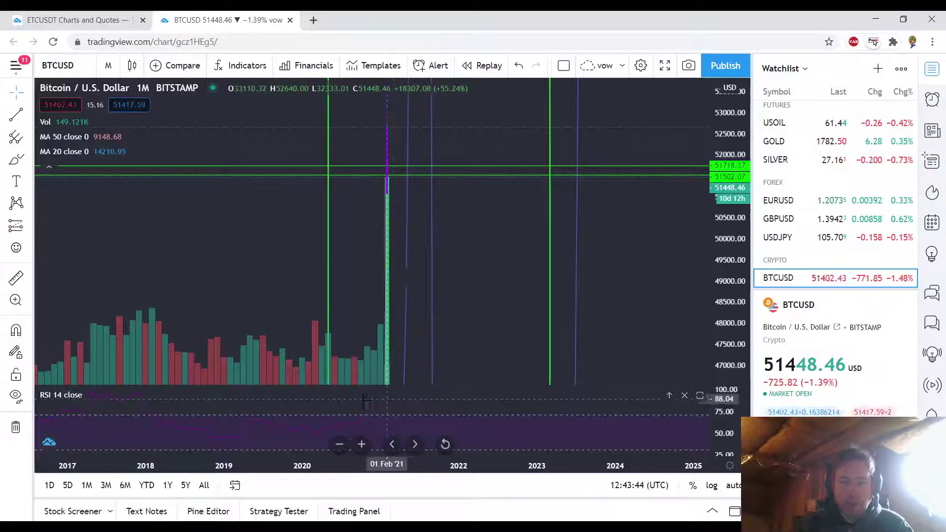
drag(226, 406, 421, 401)
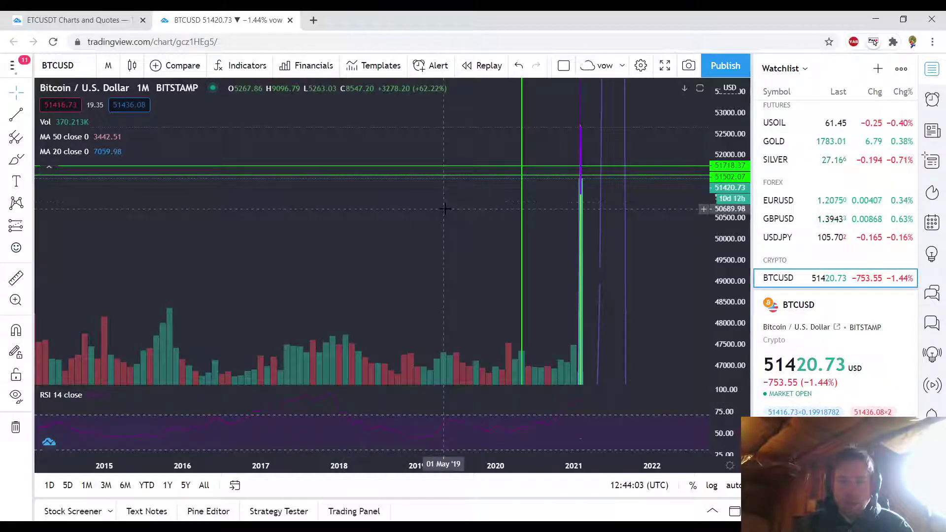
Turn on the logarithmic price scale and compress the price axis until the monthly candles and halving annotations fit the pane.
click(713, 486)
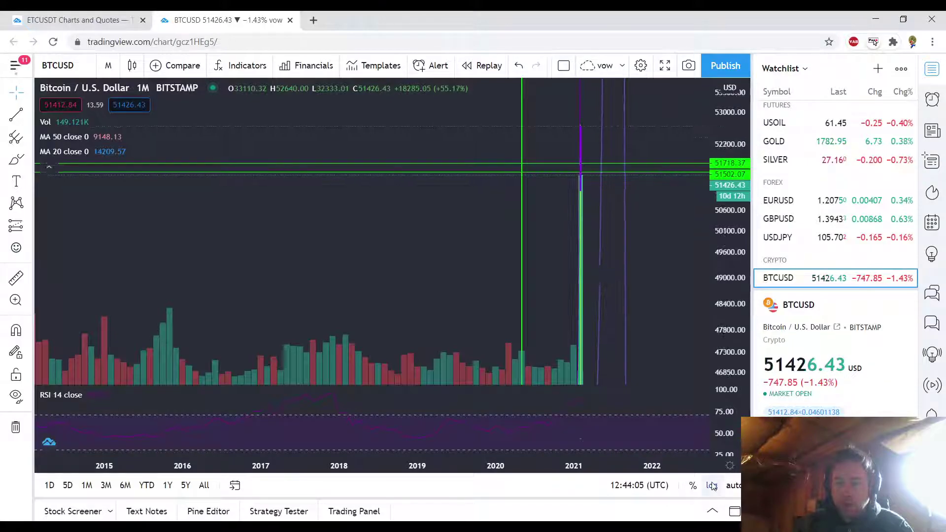
drag(726, 345, 724, 397)
drag(747, 122, 662, 358)
drag(655, 275, 655, 177)
drag(716, 190, 634, 302)
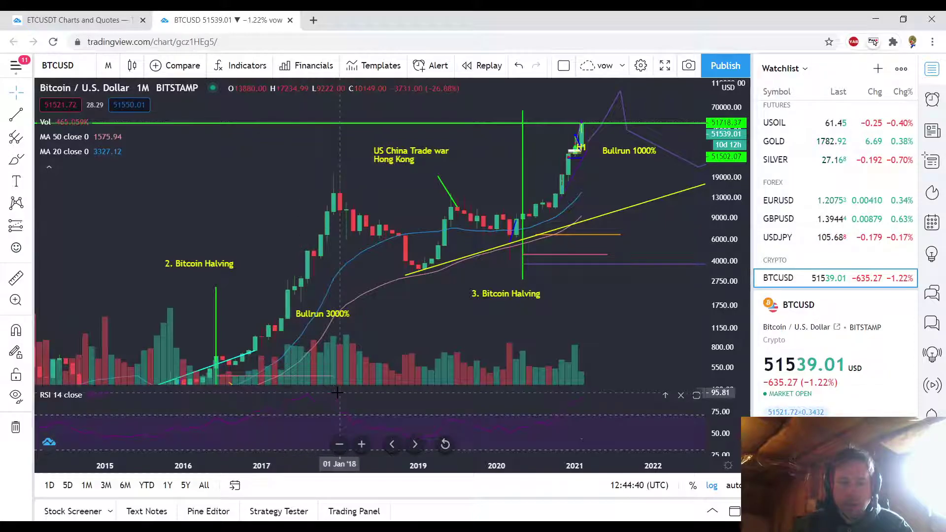
Examine the projected price path after the third Bitcoin halving, through 2024 on the monthly chart.
drag(517, 404, 324, 389)
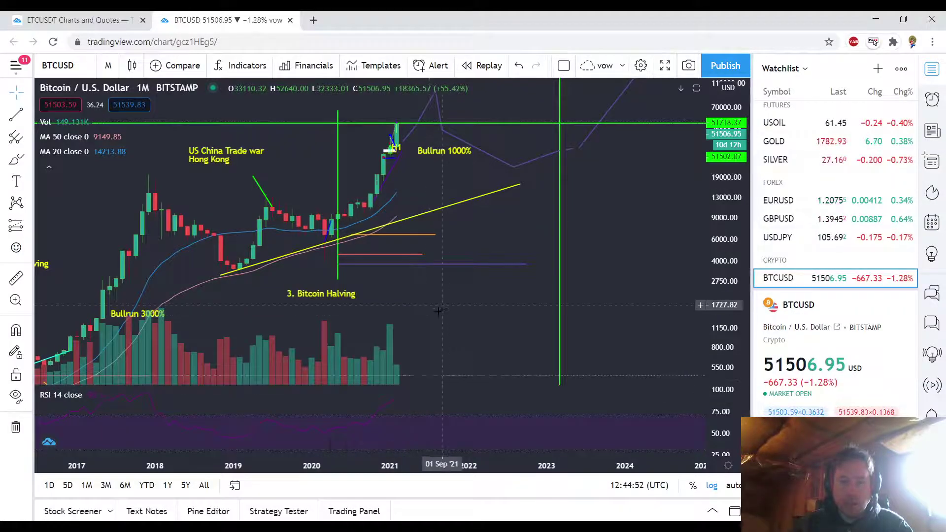
scroll(436, 313, up, 1)
scroll(436, 313, up, 1)
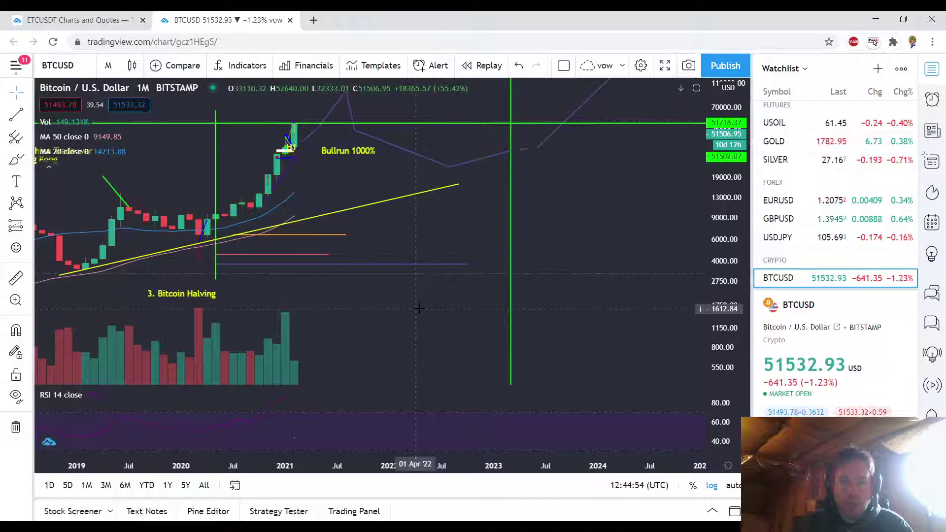
drag(395, 209, 458, 281)
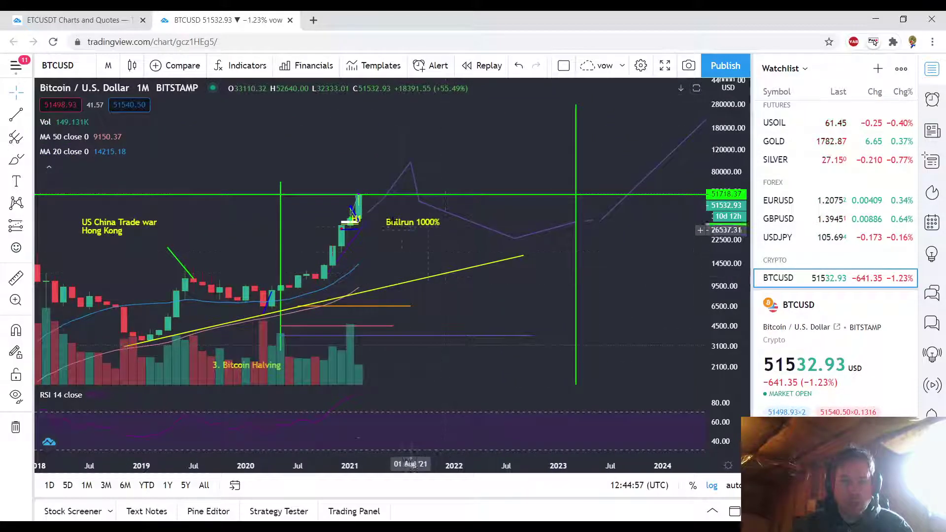
Set the chart to the 1-hour interval and stretch the price axis until the candles around the purple triangle fill the pane.
click(108, 65)
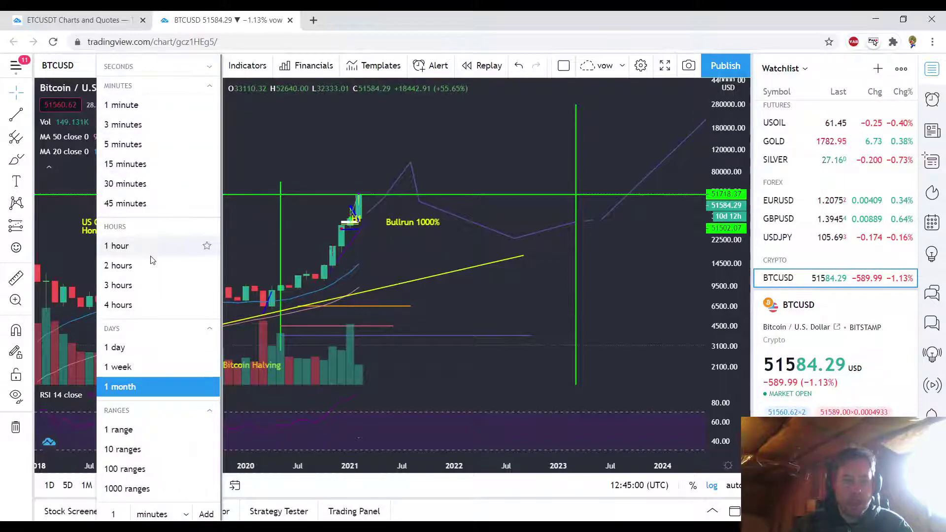
click(151, 251)
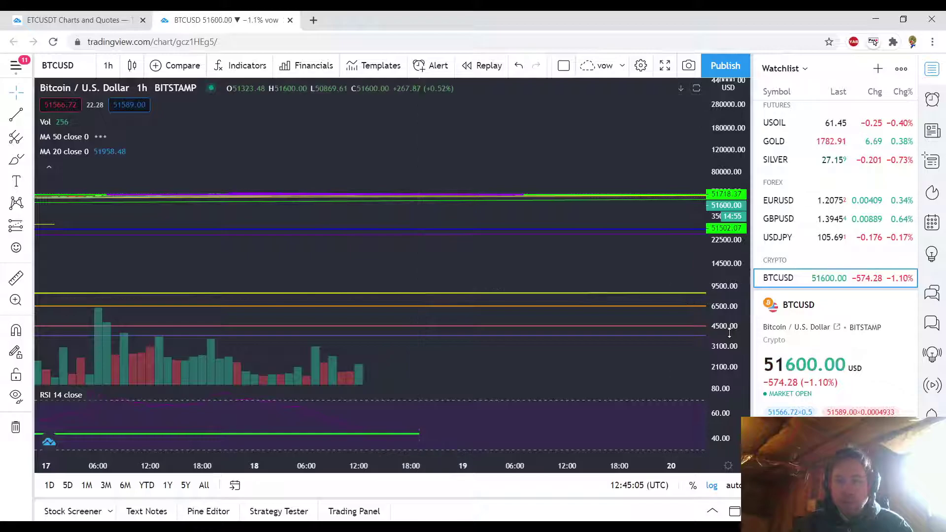
drag(724, 325, 724, 276)
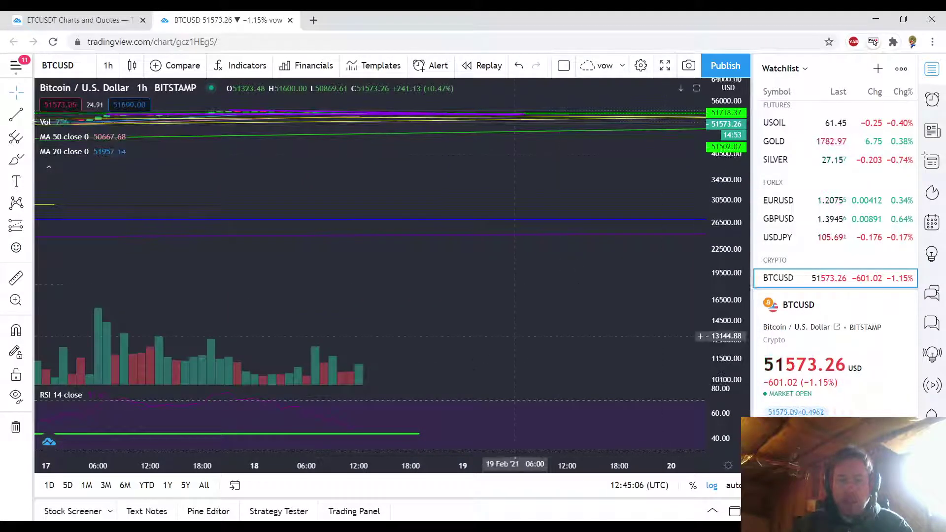
drag(317, 281, 403, 378)
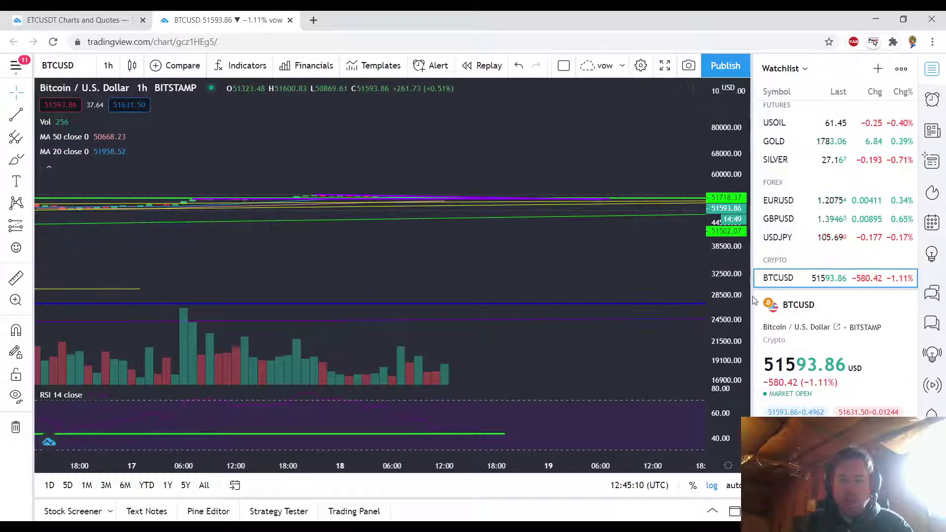
drag(731, 302, 729, 251)
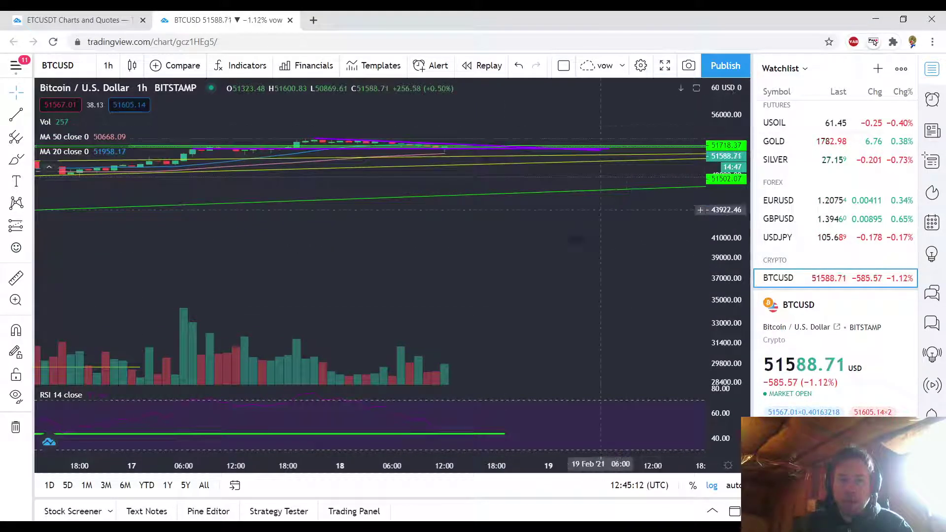
drag(589, 333, 614, 401)
drag(734, 236, 738, 111)
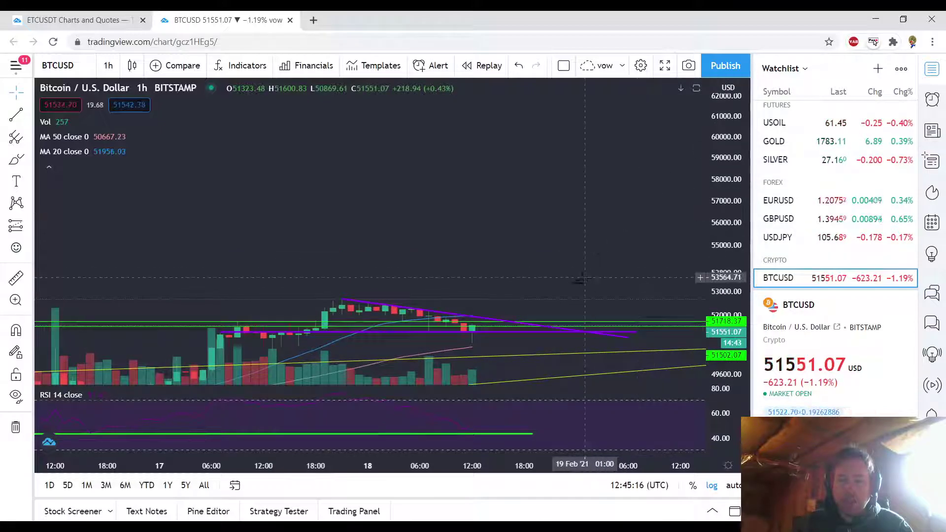
drag(571, 290, 567, 143)
drag(721, 297, 725, 249)
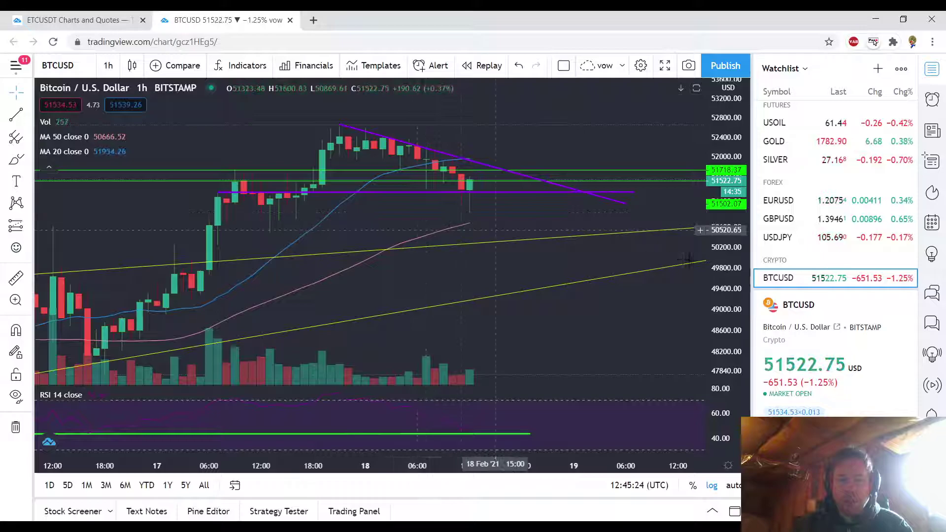
drag(724, 272, 724, 257)
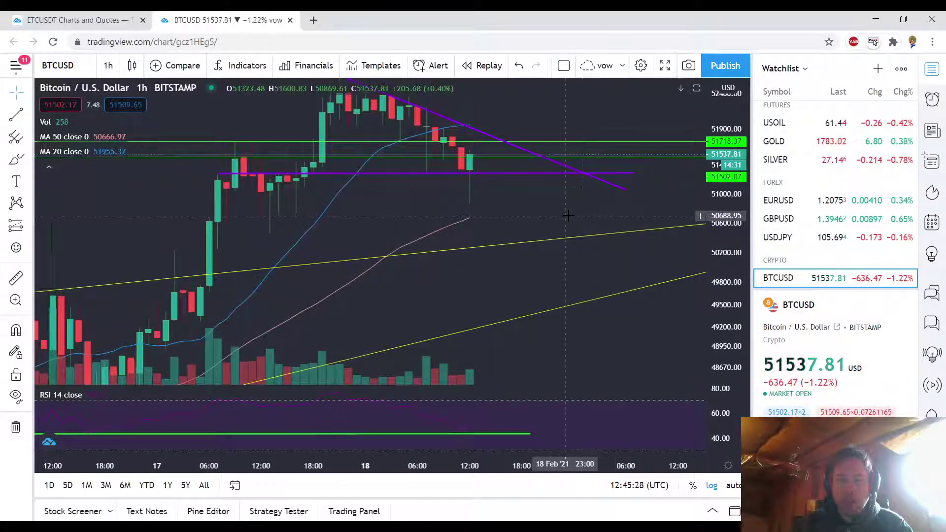
Examine the purple triangle's descending trendline and horizontal support against the latest hourly candles, moving averages and RSI.
drag(541, 200, 507, 231)
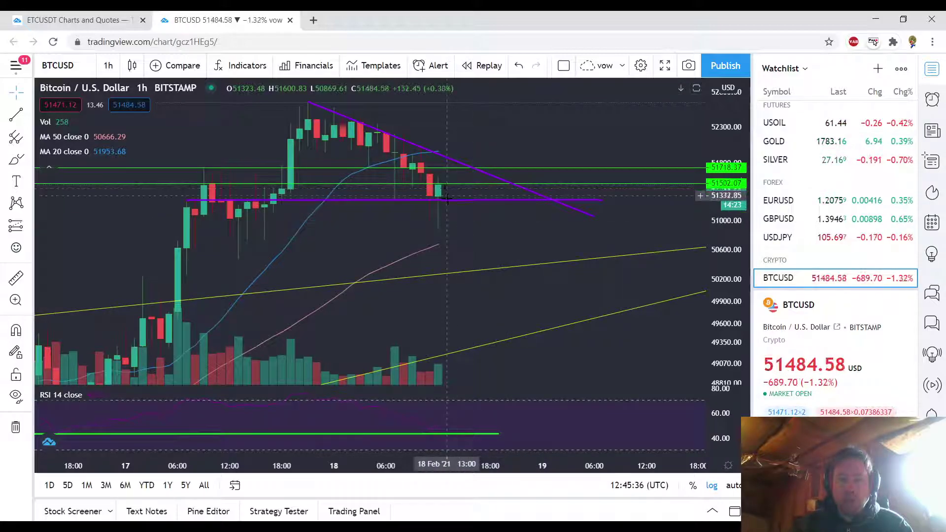
drag(734, 271, 733, 238)
drag(503, 222, 492, 245)
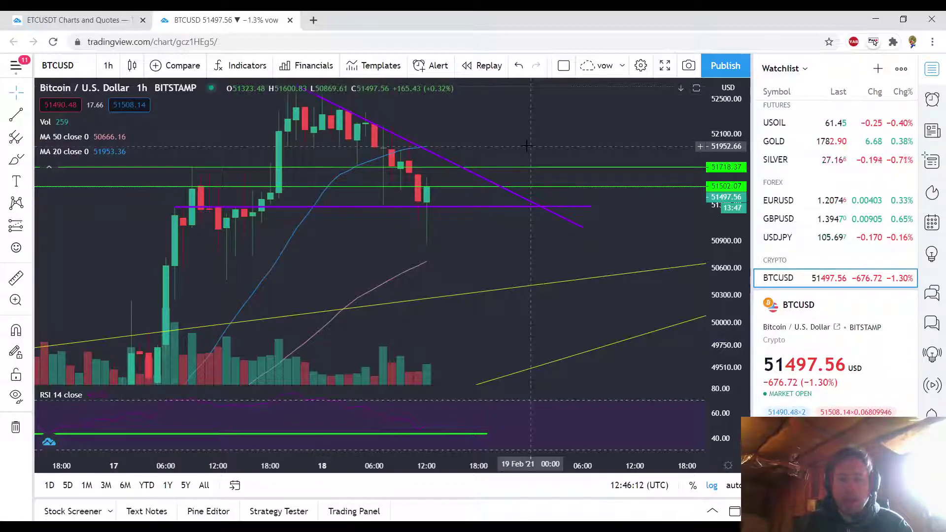
drag(520, 127, 525, 164)
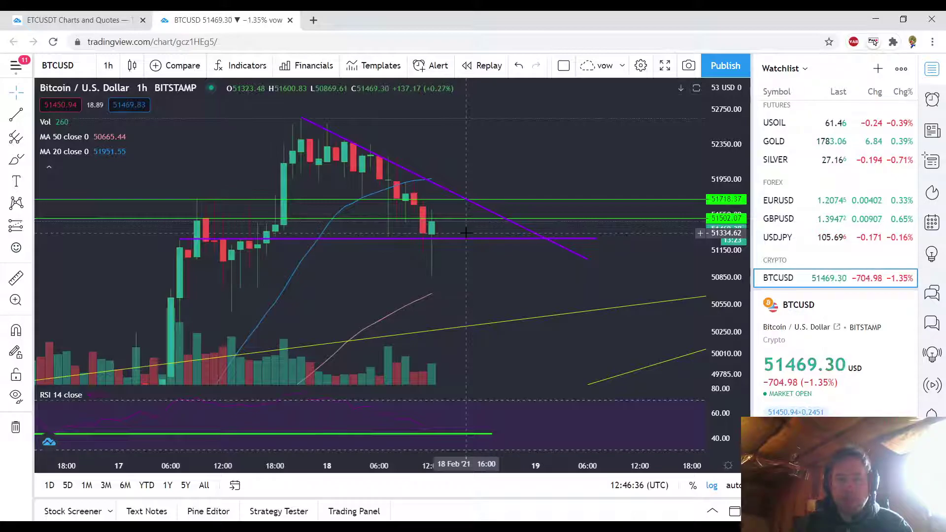
drag(482, 269, 465, 261)
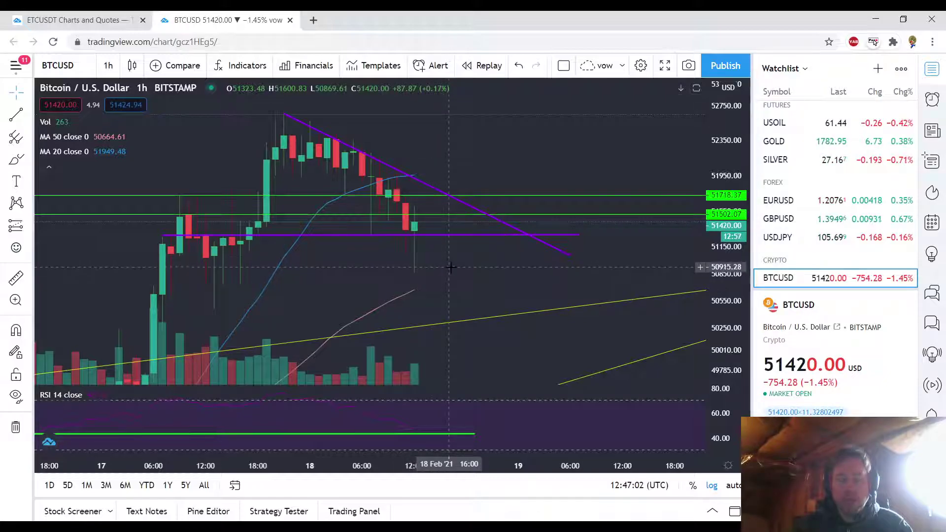
click(569, 255)
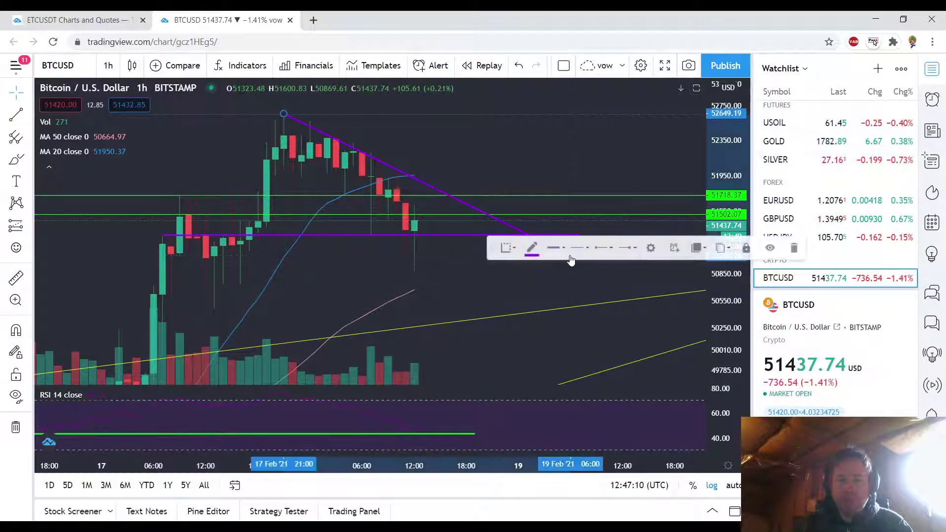
click(498, 263)
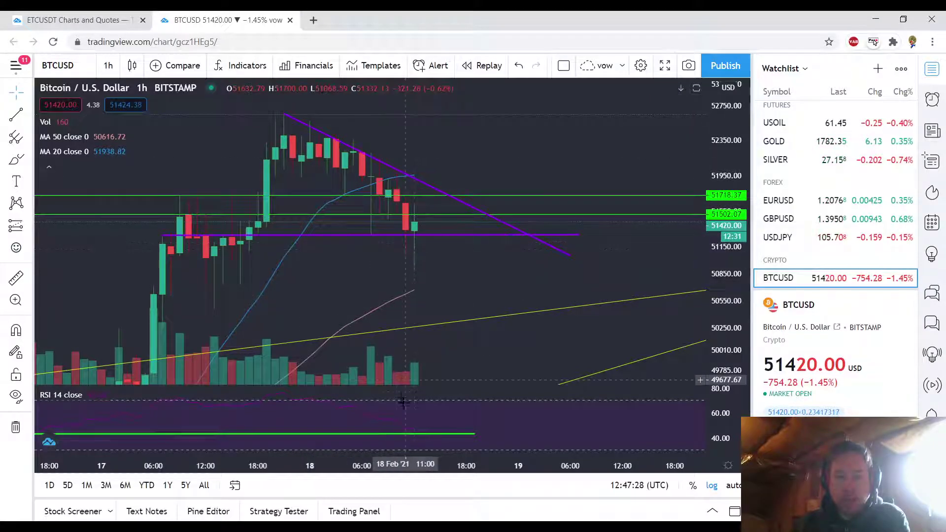
scroll(413, 436, down, 5)
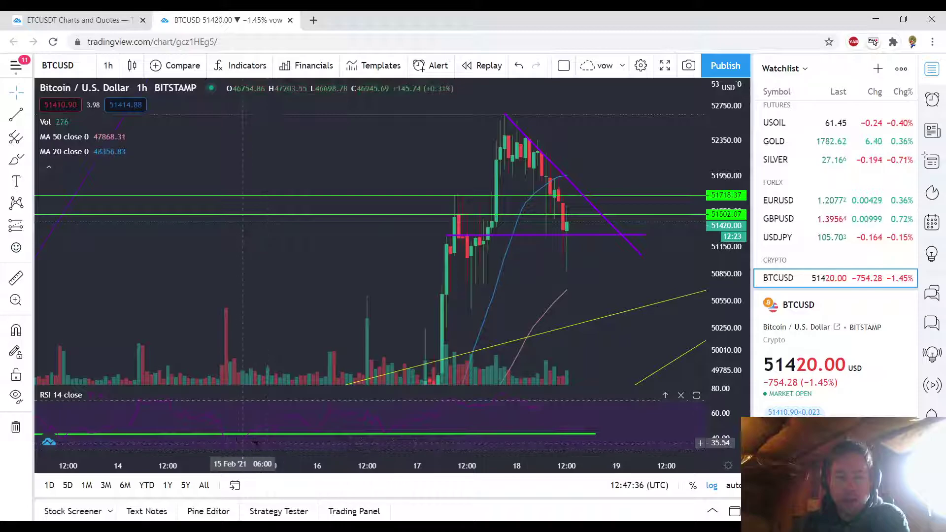
Examine the hourly purple triangle and moving averages against the rising yellow trendlines and the green horizontal levels.
scroll(616, 303, up, 2)
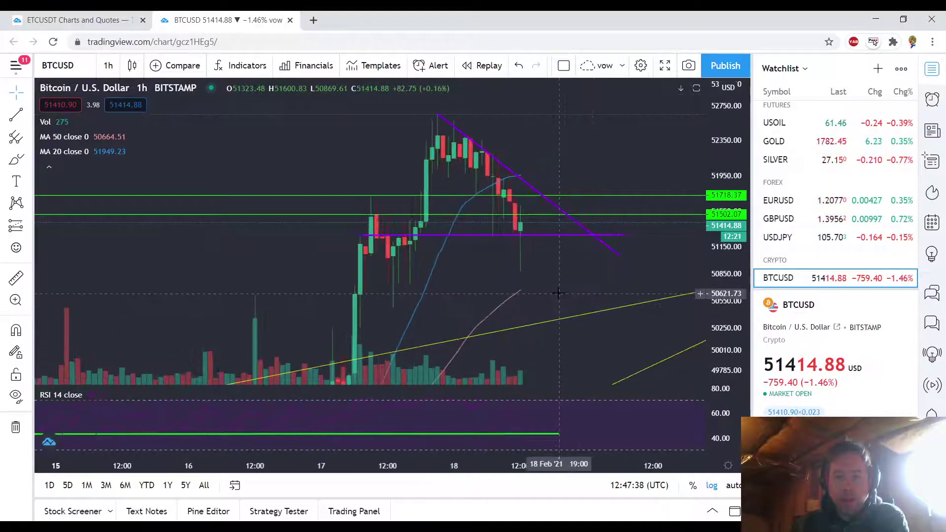
drag(572, 296, 419, 219)
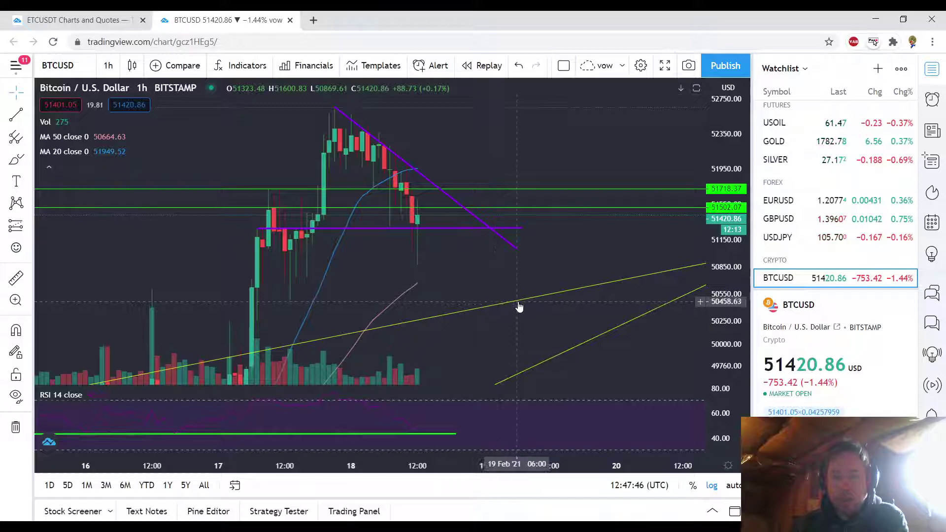
drag(520, 321, 416, 306)
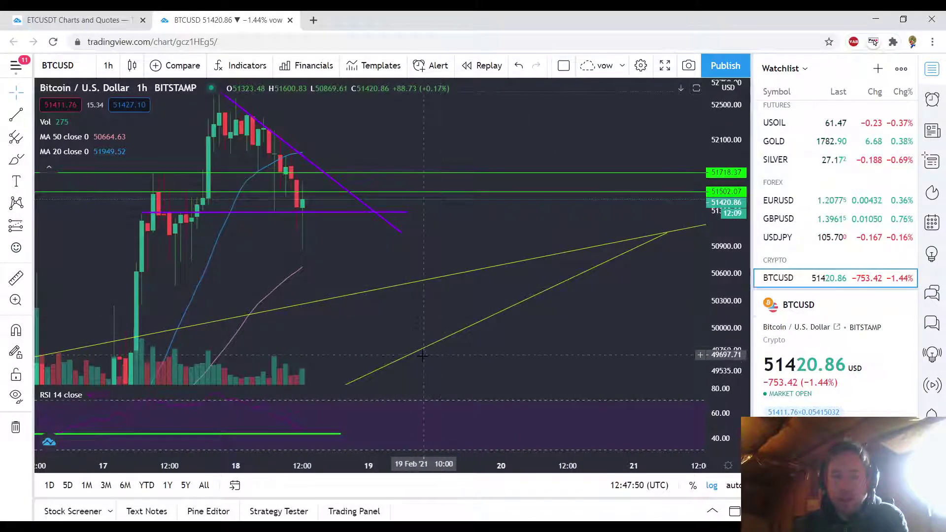
drag(502, 366, 555, 288)
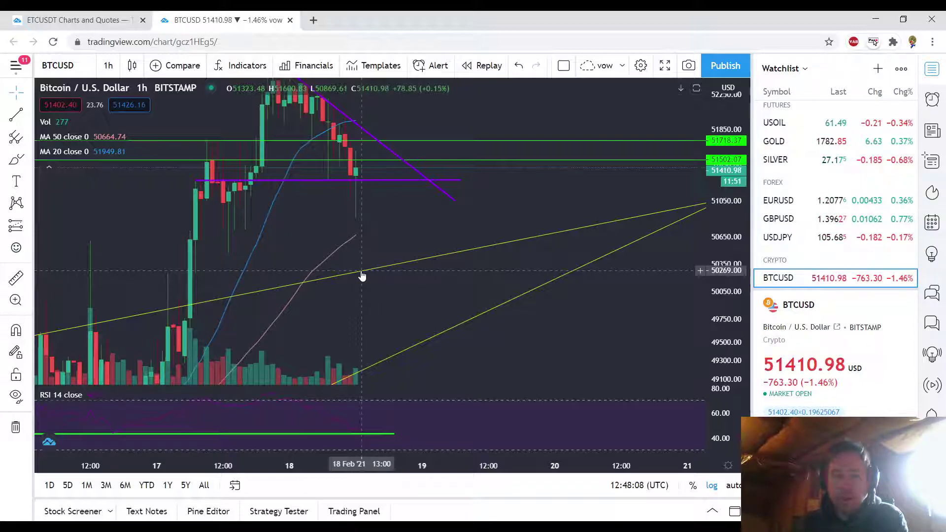
drag(351, 317, 476, 260)
drag(724, 219, 726, 330)
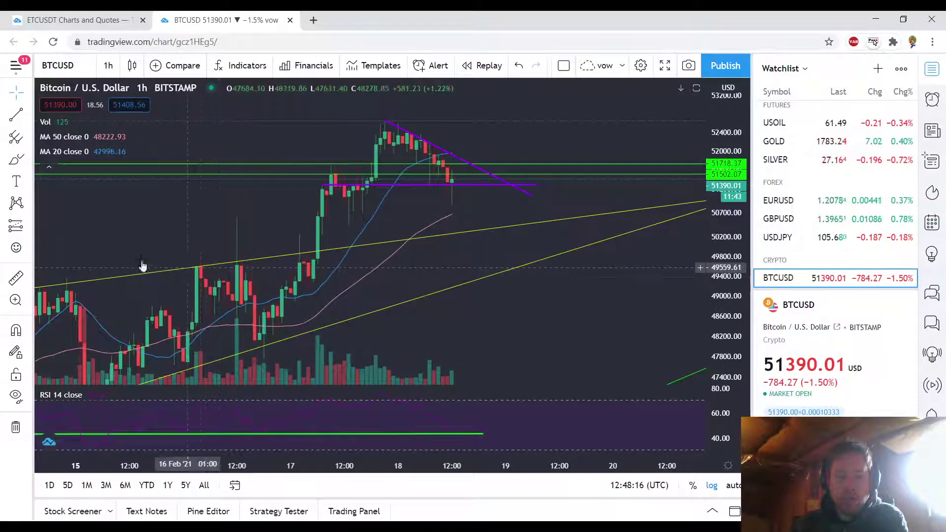
drag(158, 258, 357, 235)
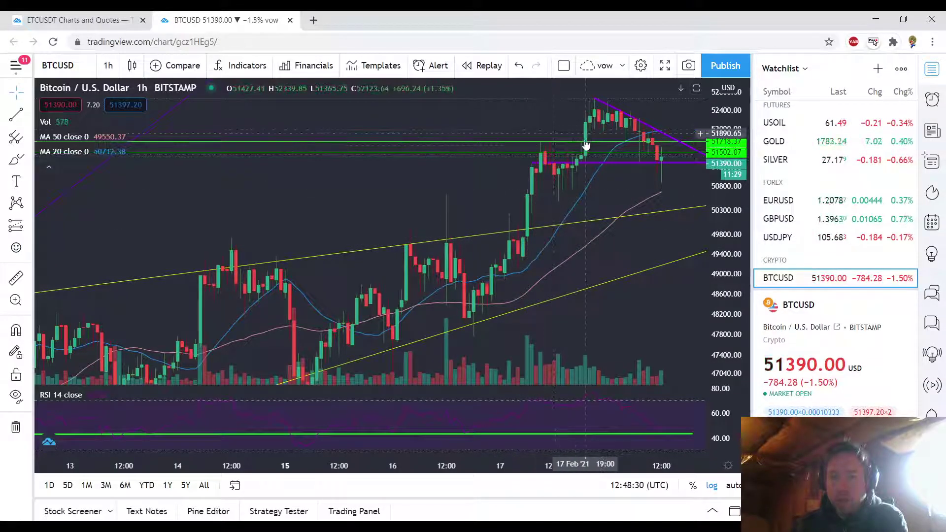
drag(594, 198, 420, 241)
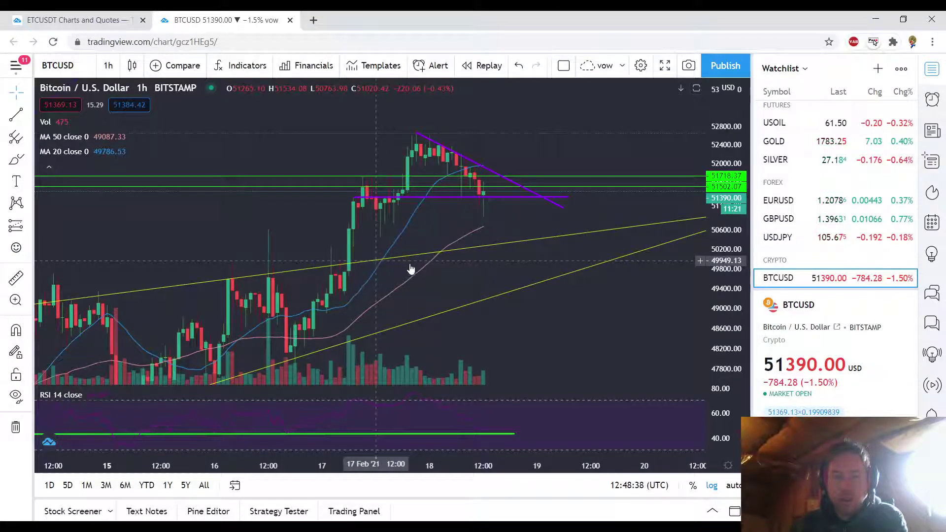
drag(507, 274, 392, 258)
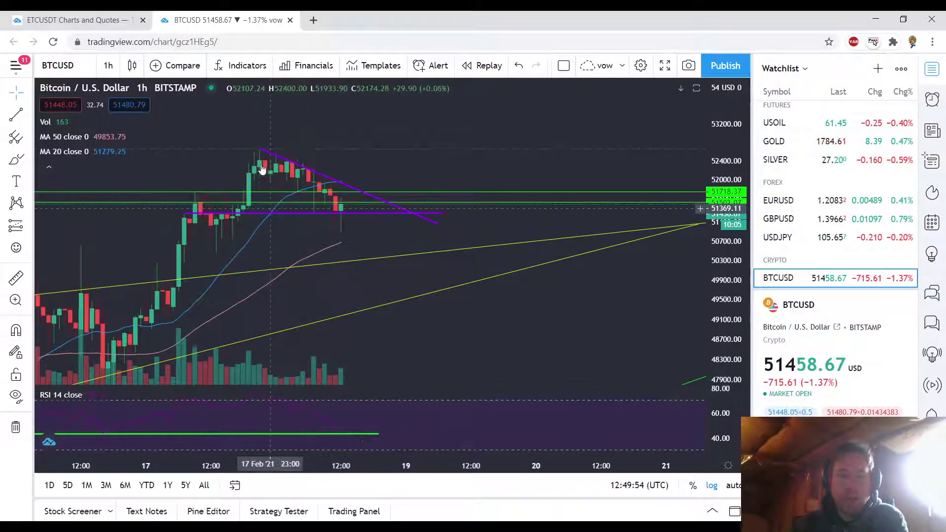
drag(412, 120, 416, 155)
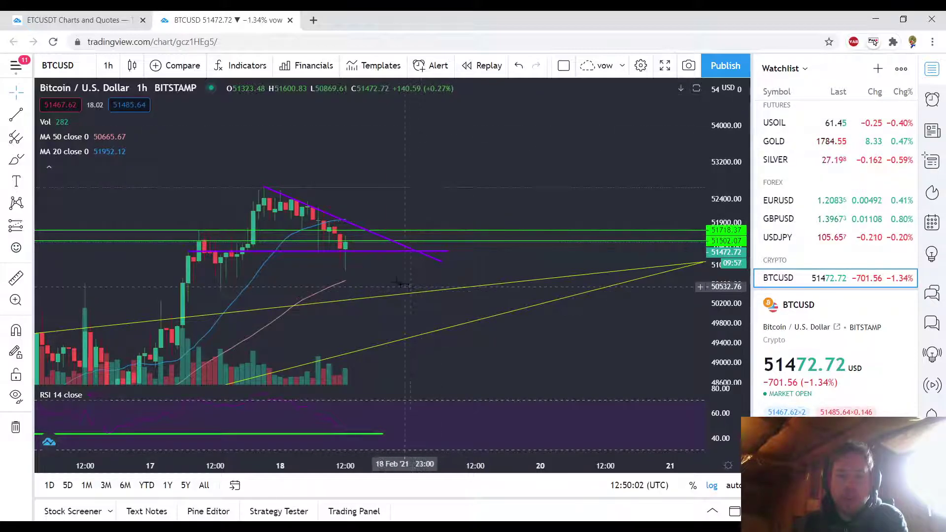
drag(397, 282, 384, 251)
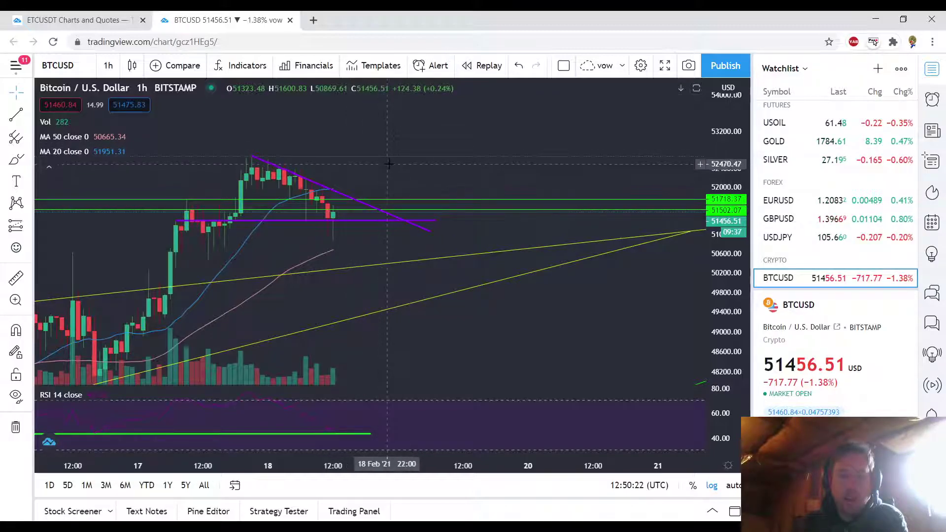
Measure the potential price rise from near the purple triangle's apex toward the recent high.
click(16, 278)
click(393, 214)
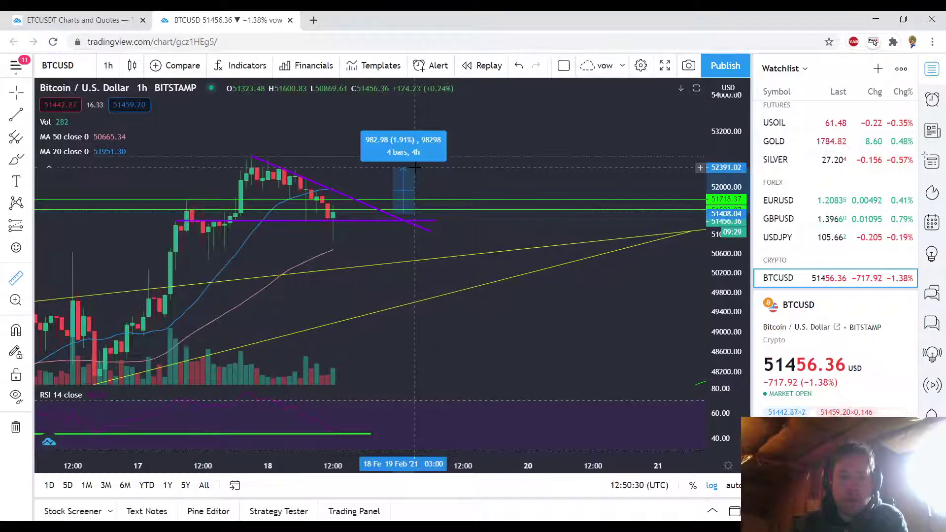
click(411, 181)
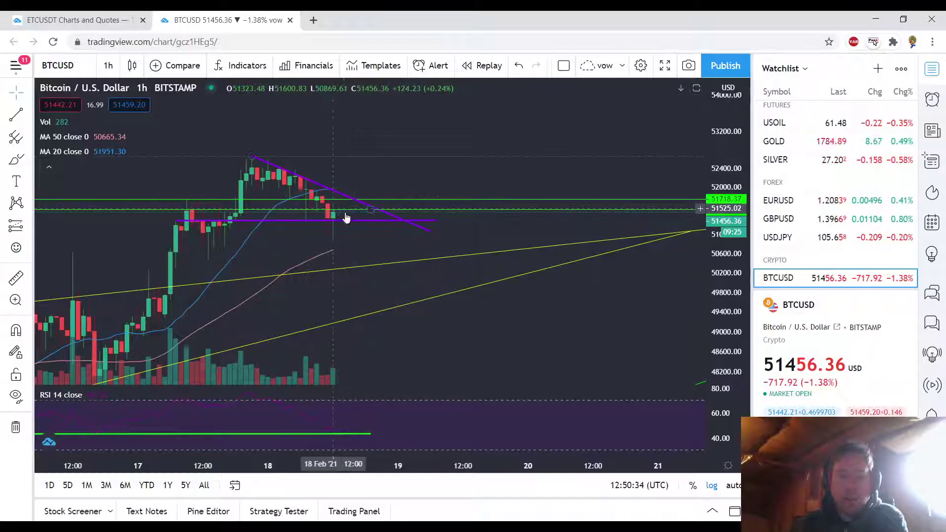
Trace the converging yellow trendlines from their early-February origin to their meeting point beyond the latest hourly candles.
drag(438, 126, 439, 171)
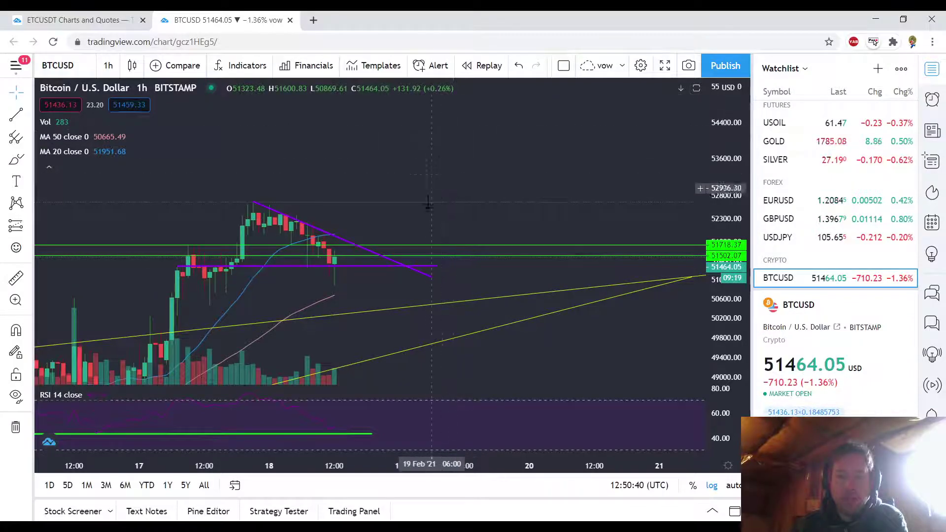
drag(392, 297, 401, 228)
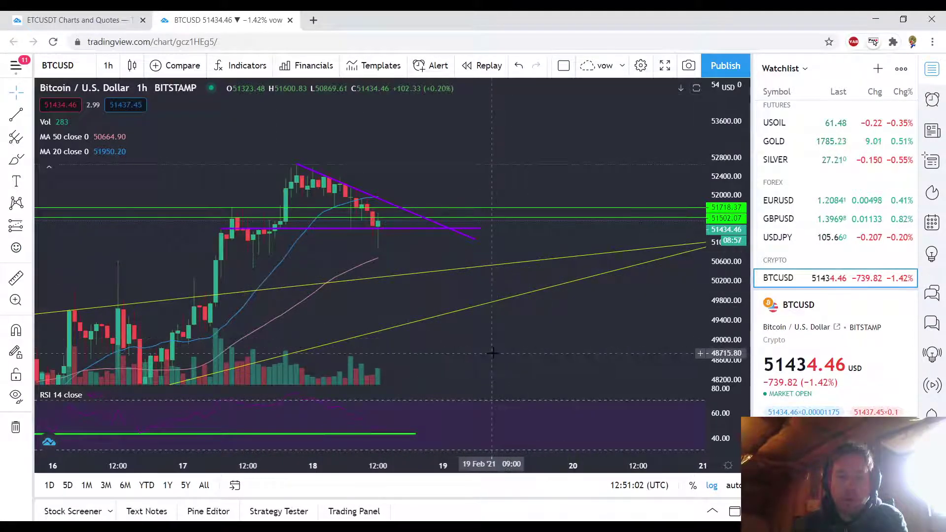
drag(493, 321, 482, 253)
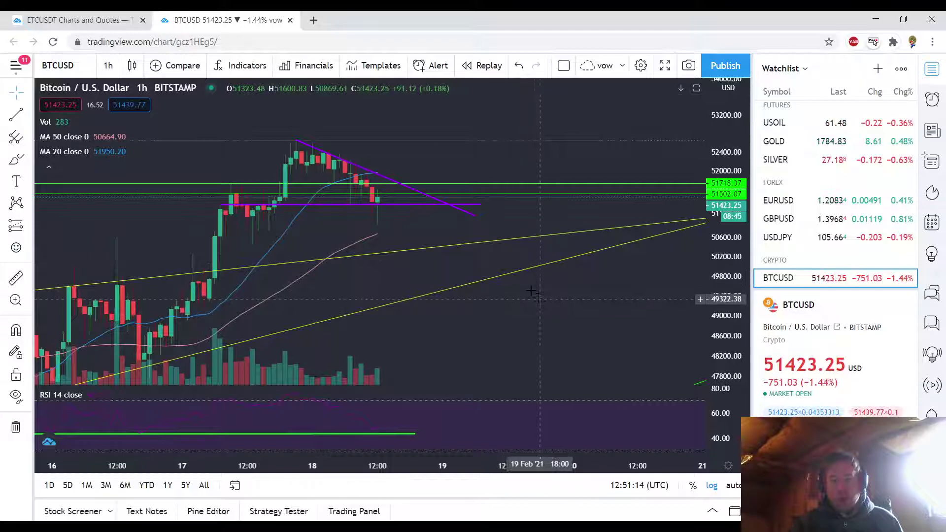
scroll(545, 311, down, 3)
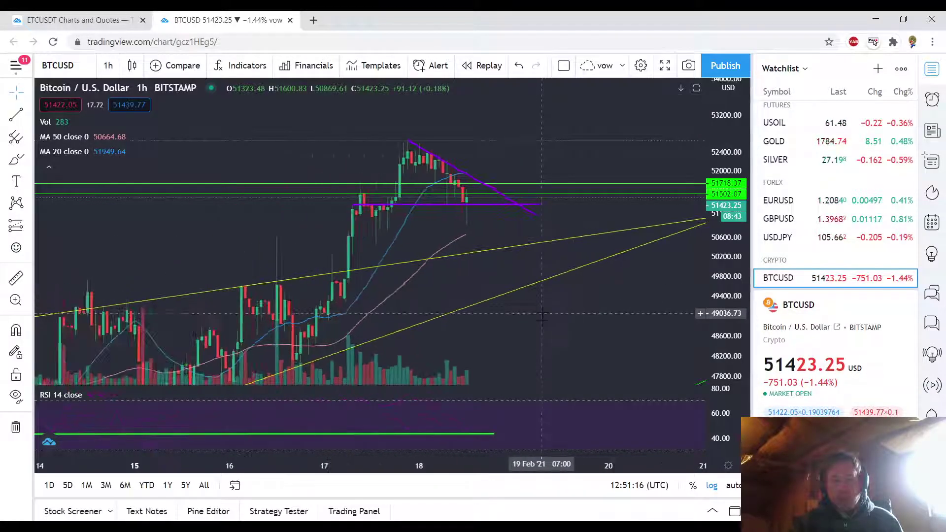
drag(537, 340, 557, 212)
drag(395, 302, 594, 174)
scroll(595, 173, down, 2)
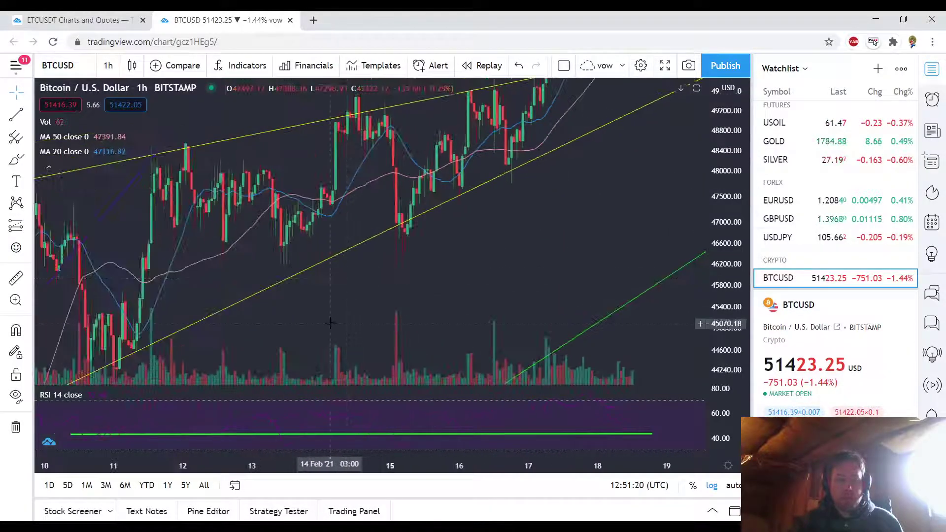
drag(320, 197, 551, 91)
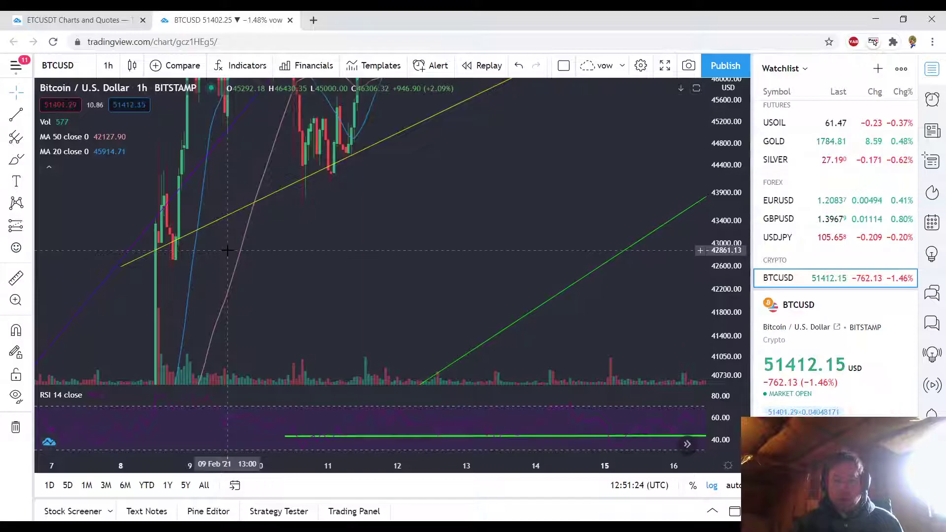
drag(530, 213, 344, 330)
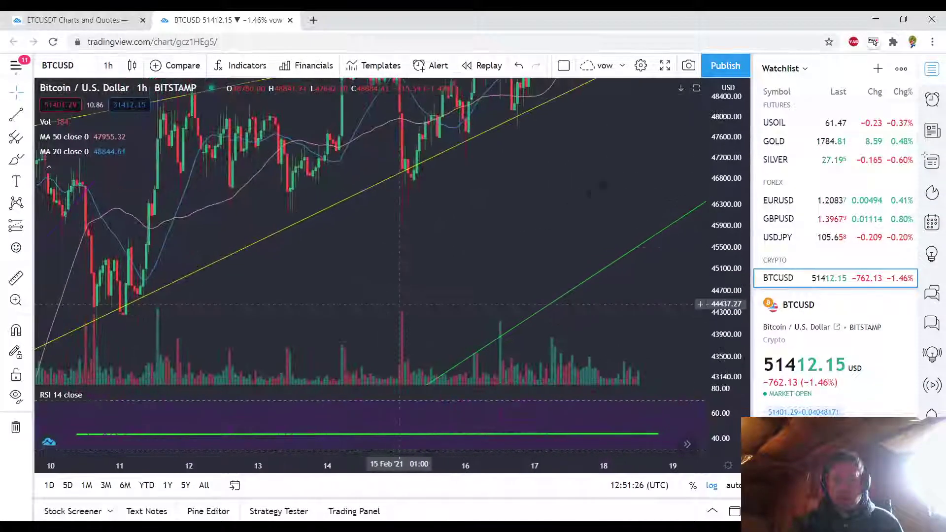
drag(587, 194, 345, 364)
drag(638, 201, 493, 335)
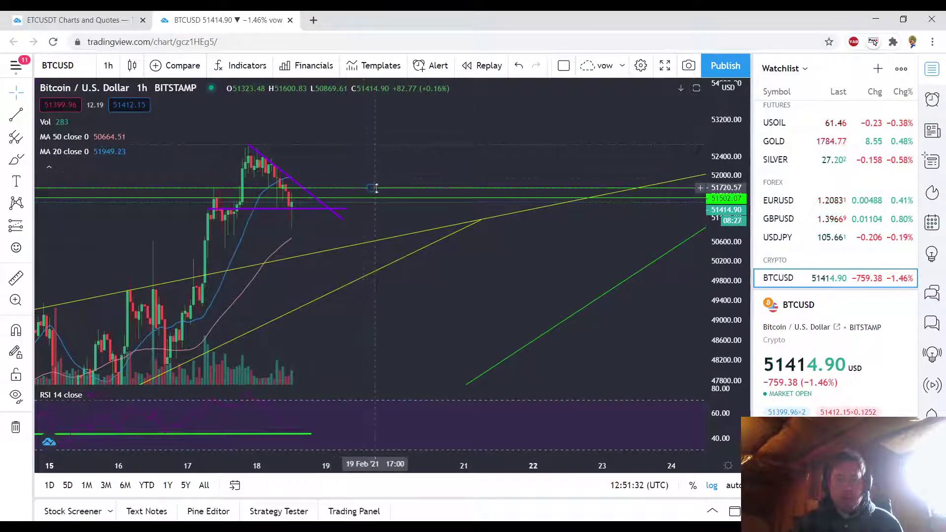
drag(368, 175, 474, 185)
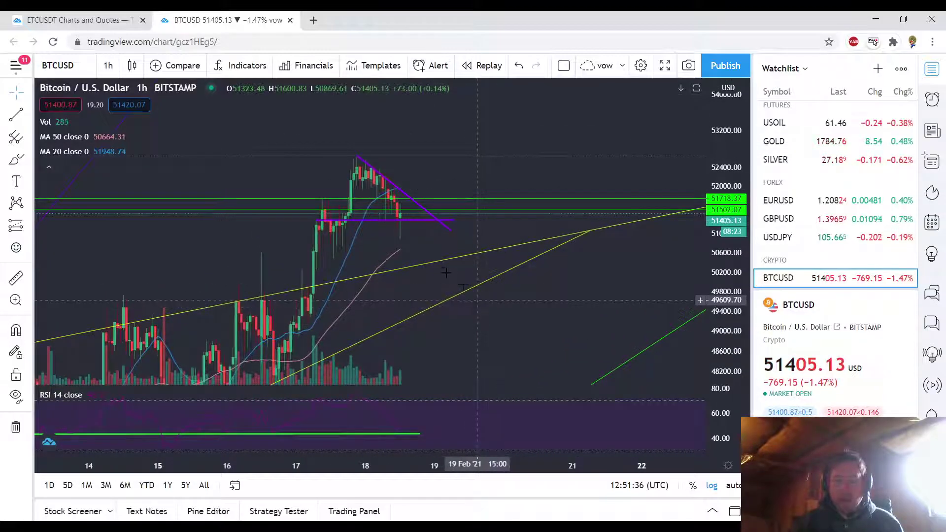
Examine the latest hourly candle at the purple triangle's horizontal support and the space around the triangle's apex.
drag(450, 272, 421, 263)
scroll(394, 256, up, 2)
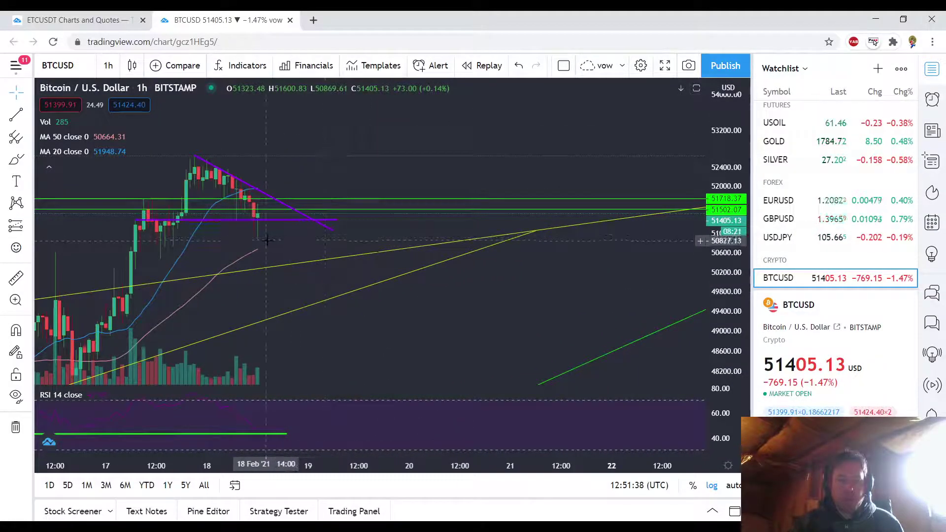
drag(280, 242, 393, 241)
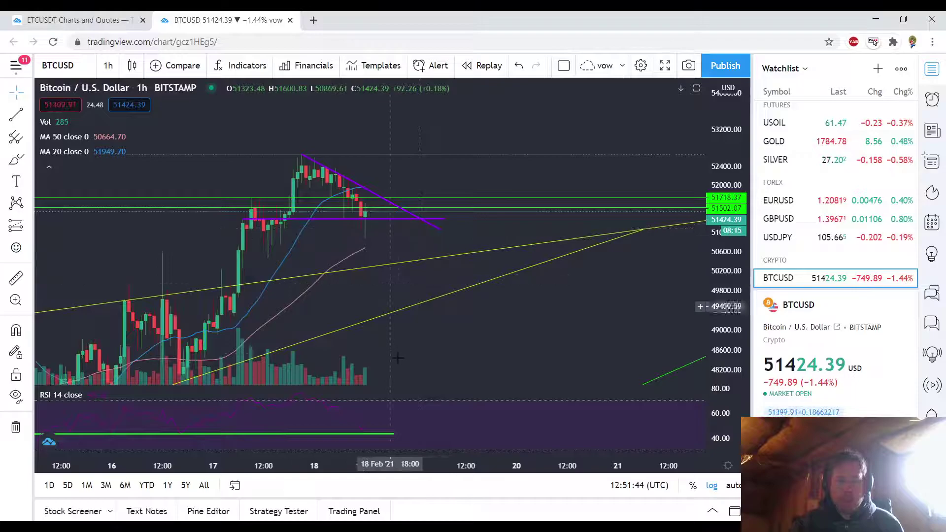
click(108, 66)
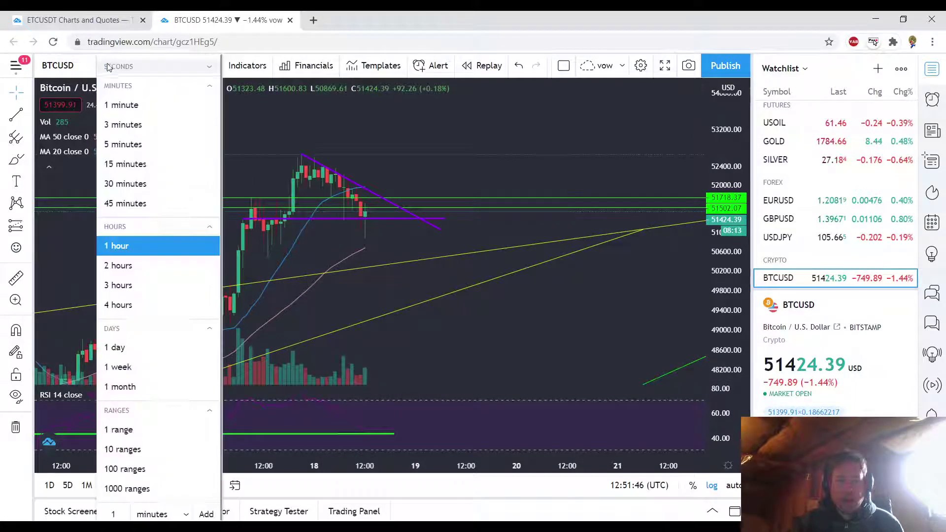
click(433, 279)
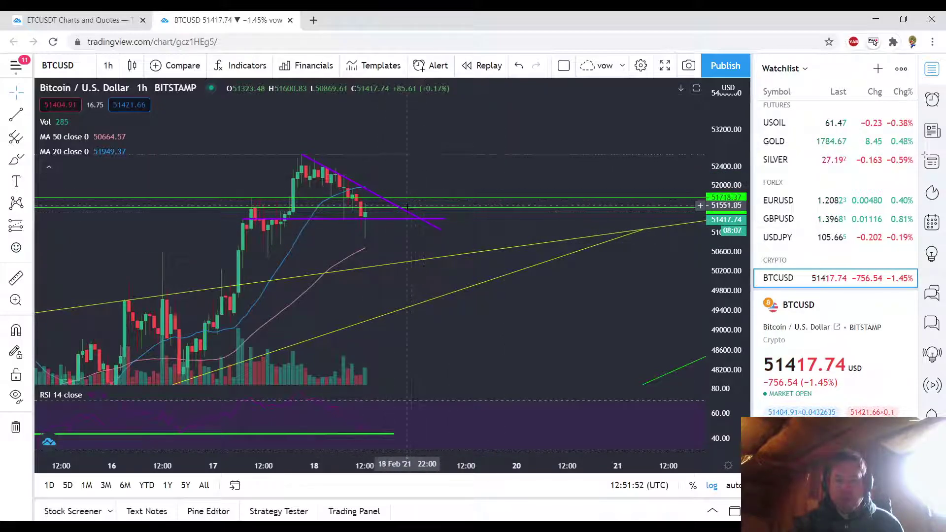
scroll(444, 222, up, 1)
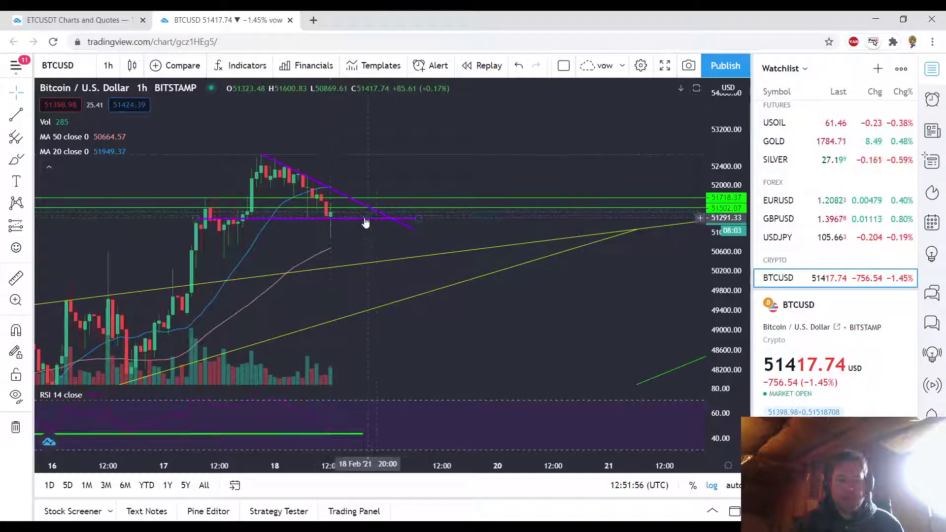
click(336, 218)
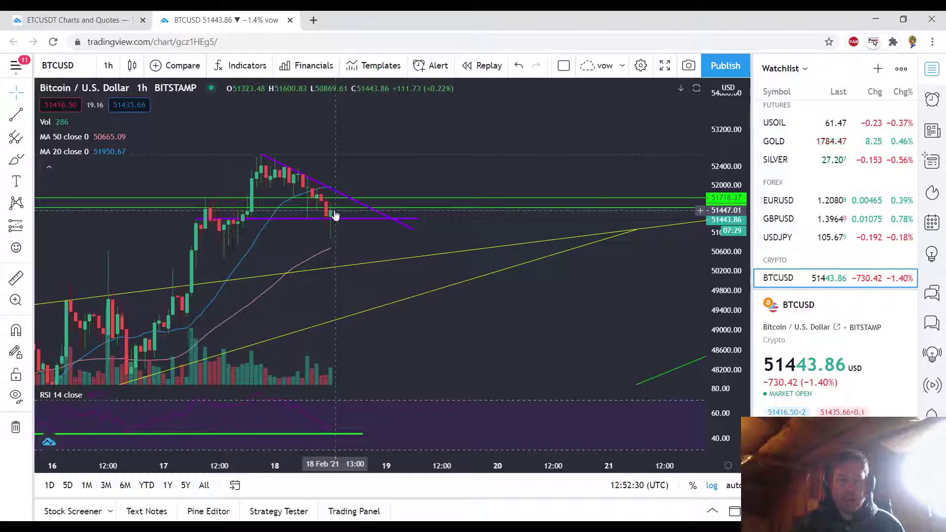
click(413, 228)
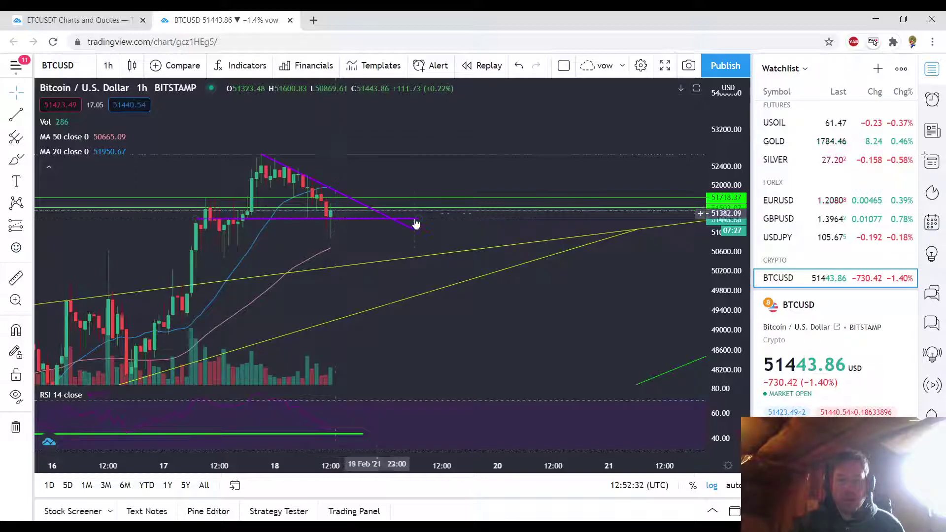
scroll(399, 234, down, 3)
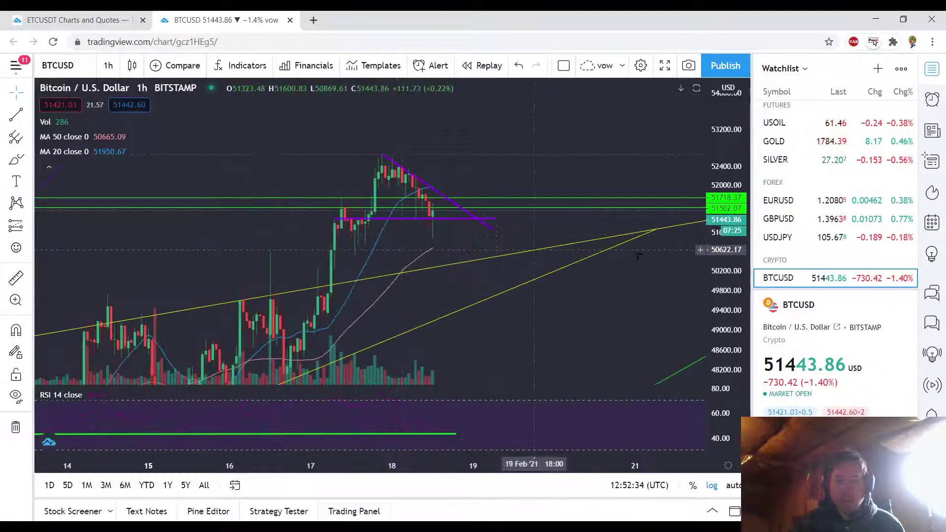
drag(719, 232, 716, 258)
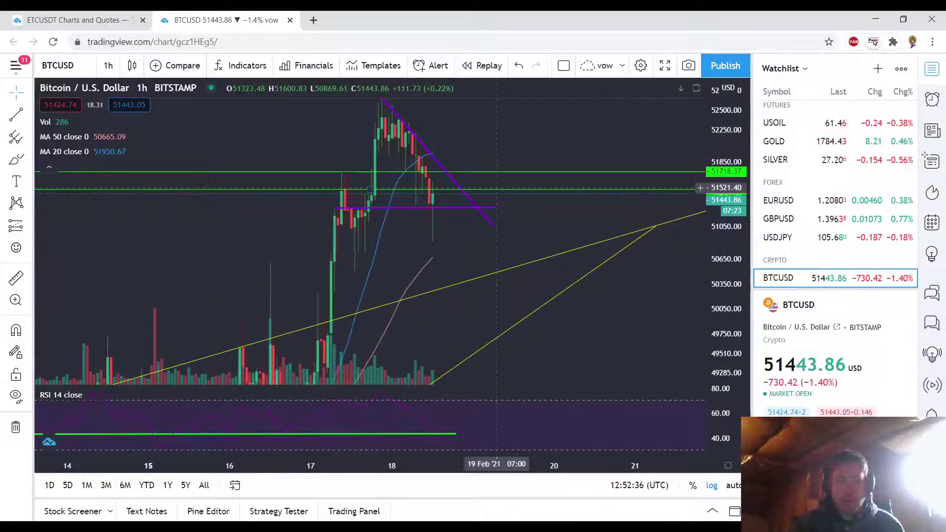
Set the chart to the 1-month interval and compress the price axis until the candles, halving annotations and projected path fit the pane.
click(107, 65)
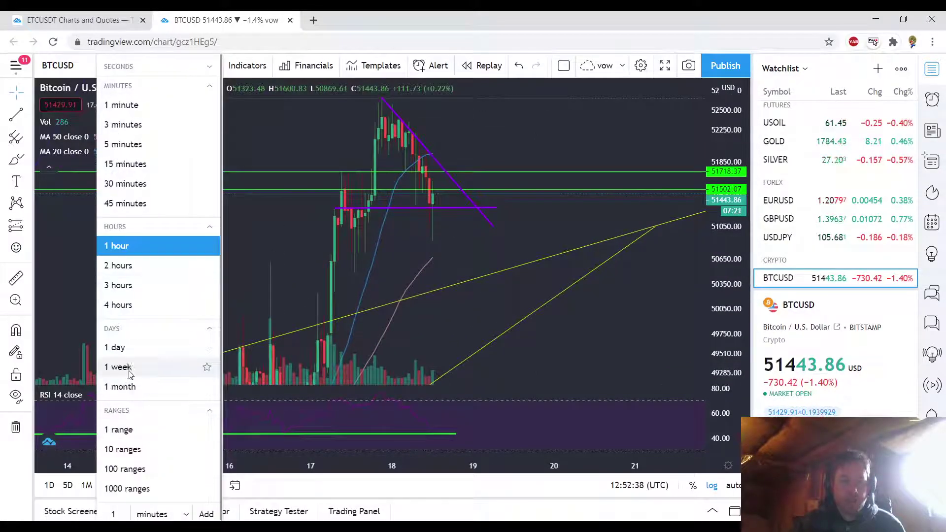
click(397, 312)
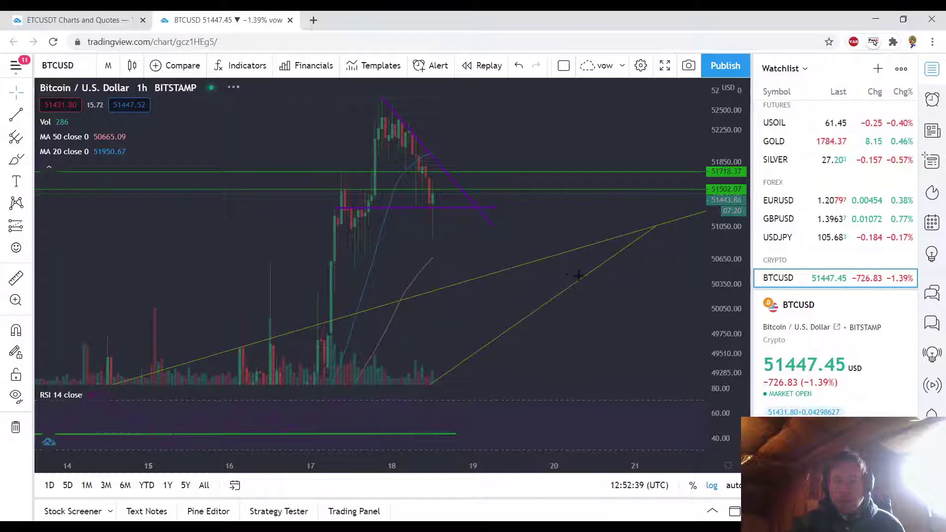
drag(735, 161, 734, 225)
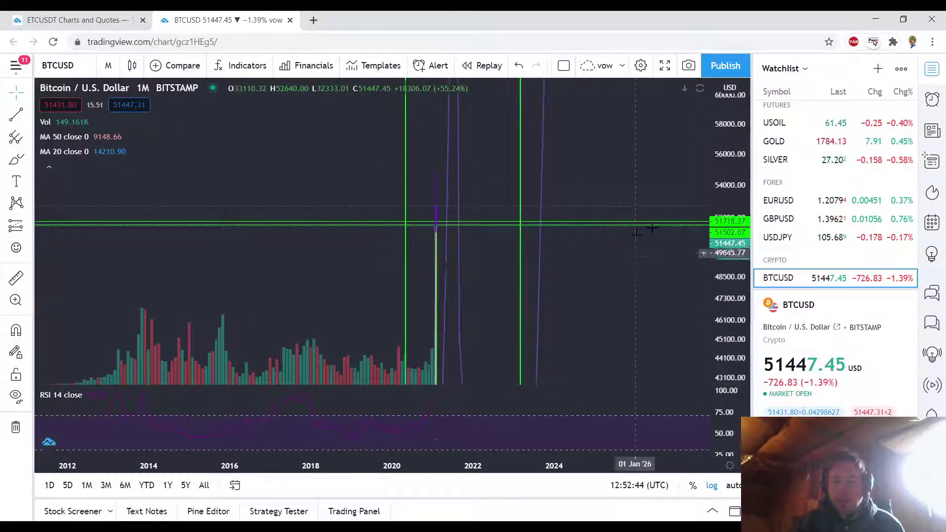
drag(731, 192, 717, 392)
drag(592, 306, 537, 225)
click(476, 233)
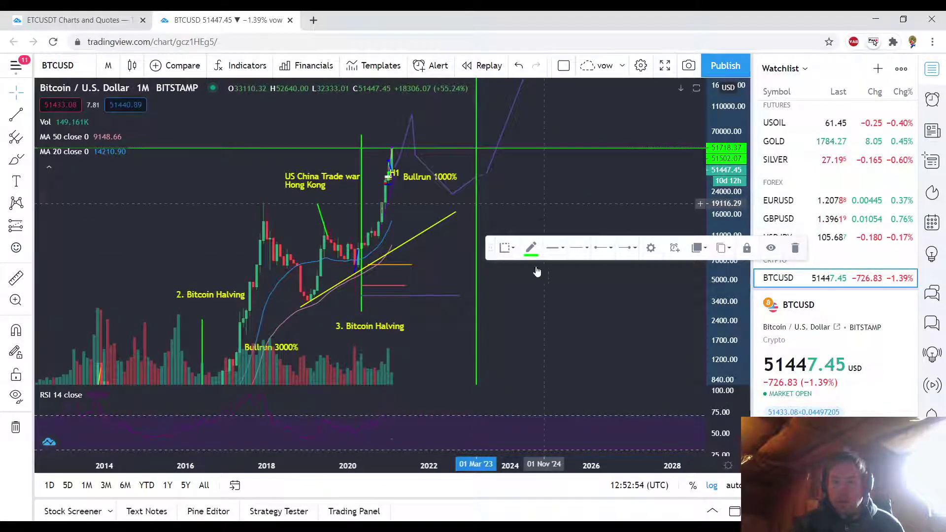
click(598, 316)
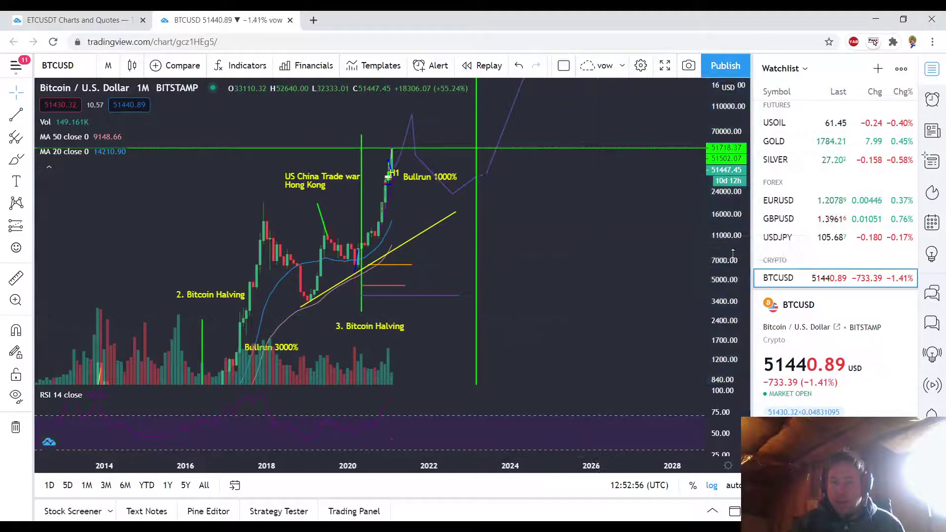
Examine the monthly chart from the first Bitcoin halving in 2012 through the projected price path beyond the third halving.
drag(720, 194, 720, 261)
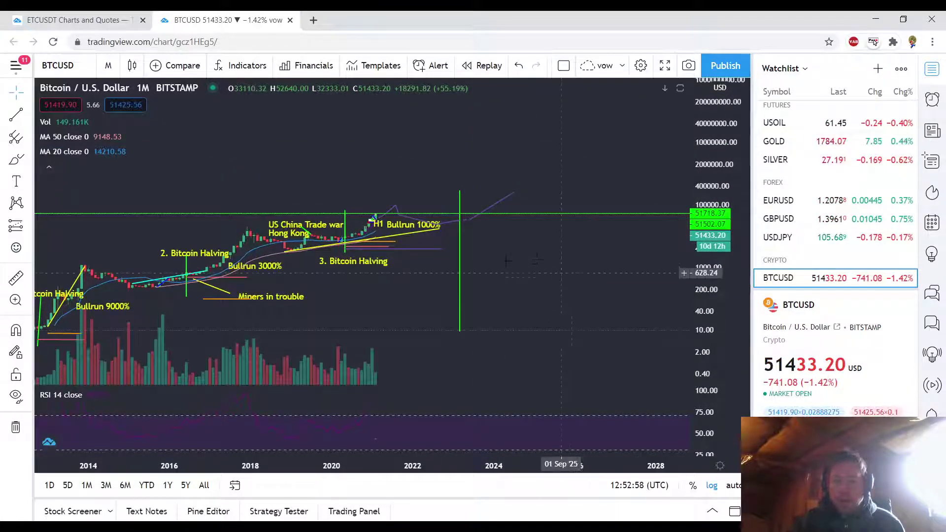
scroll(465, 279, down, 1)
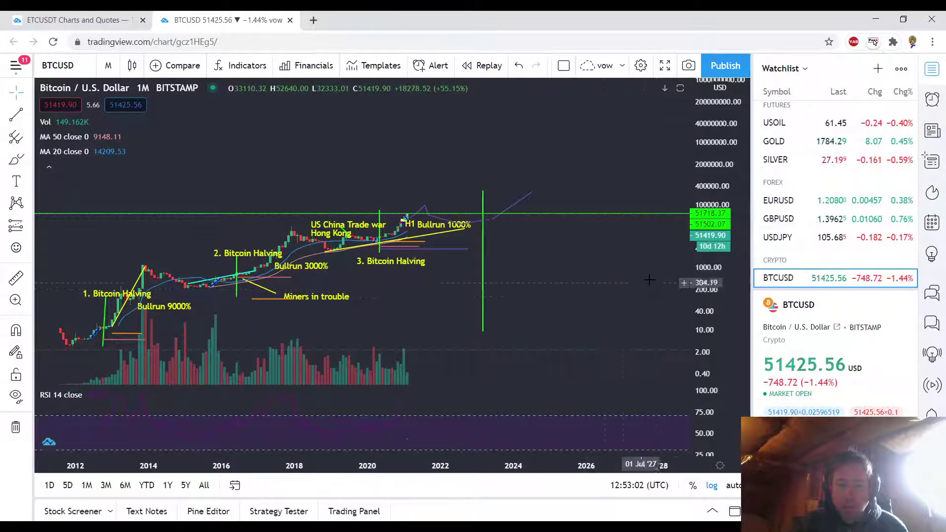
drag(724, 311, 722, 281)
drag(626, 256, 680, 212)
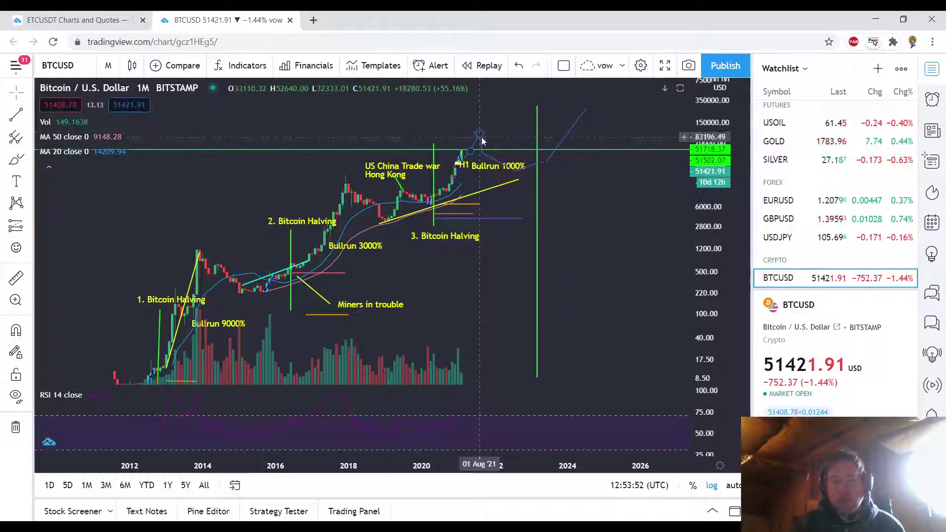
drag(577, 261, 538, 259)
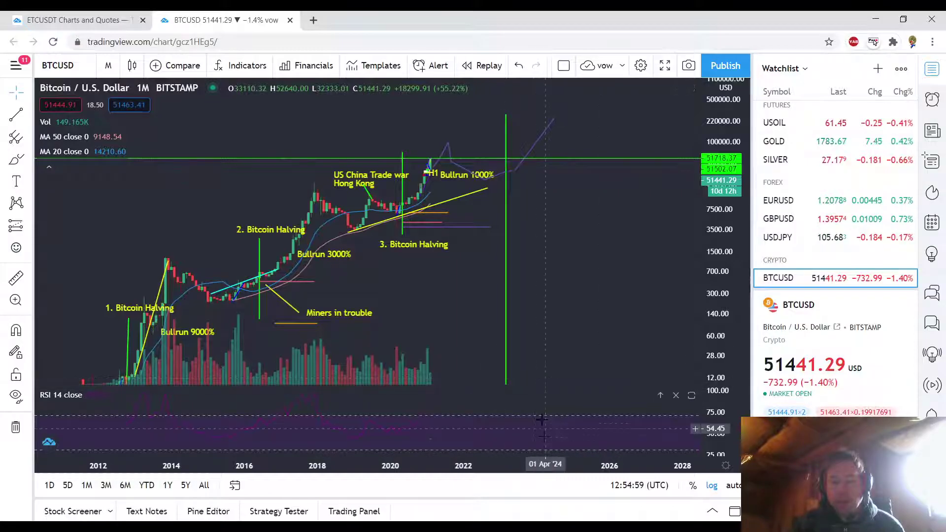
Shorten the green vertical line at March 2023 by raising its lower end inside the price pane, and deselect it.
mouse_move(506, 310)
mouse_down()
mouse_move(526, 303)
mouse_move(506, 301)
mouse_up()
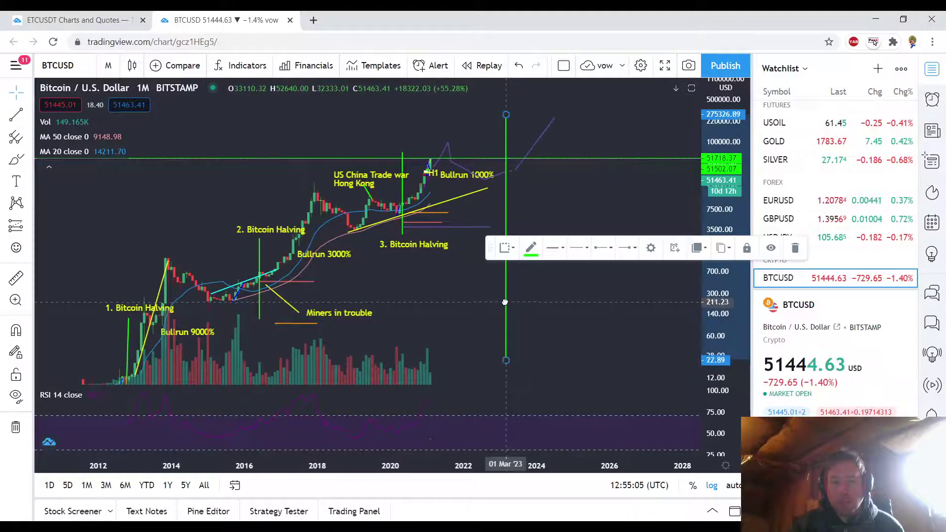
click(545, 196)
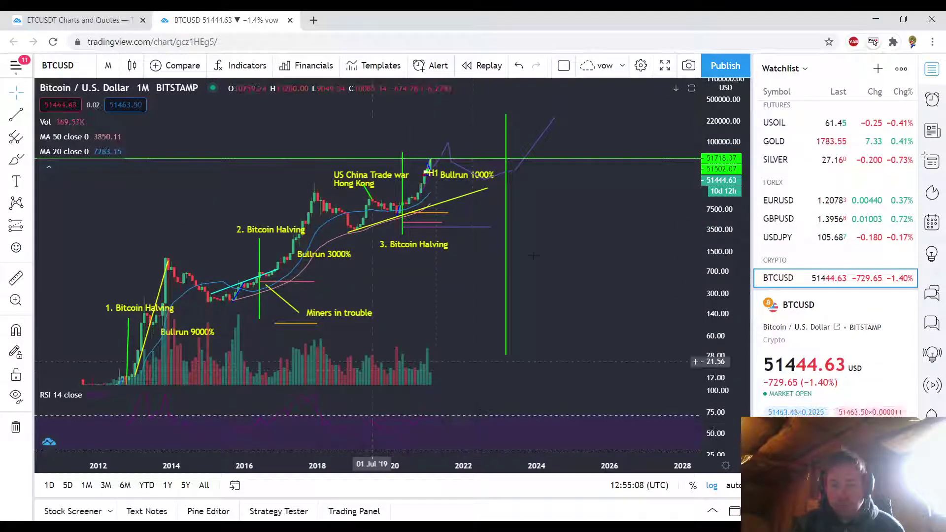
scroll(489, 286, down, 1)
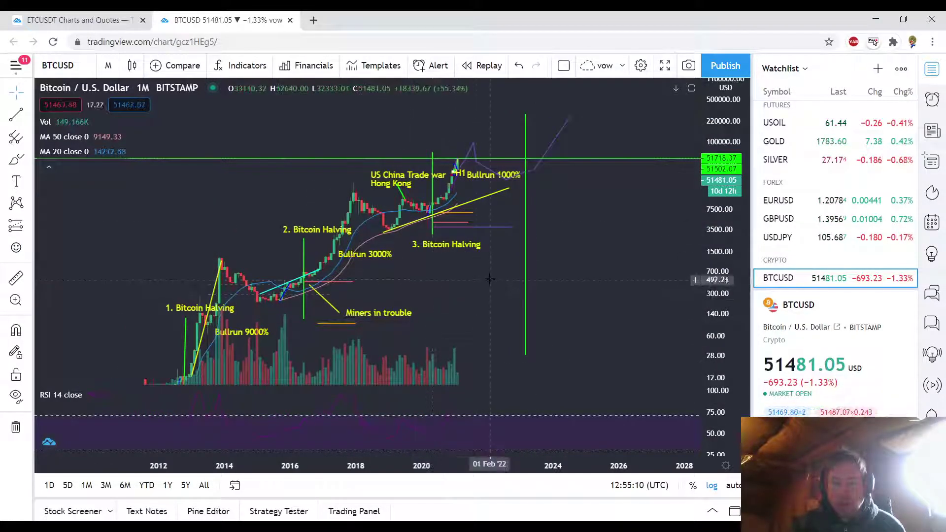
scroll(489, 279, down, 1)
scroll(486, 279, down, 1)
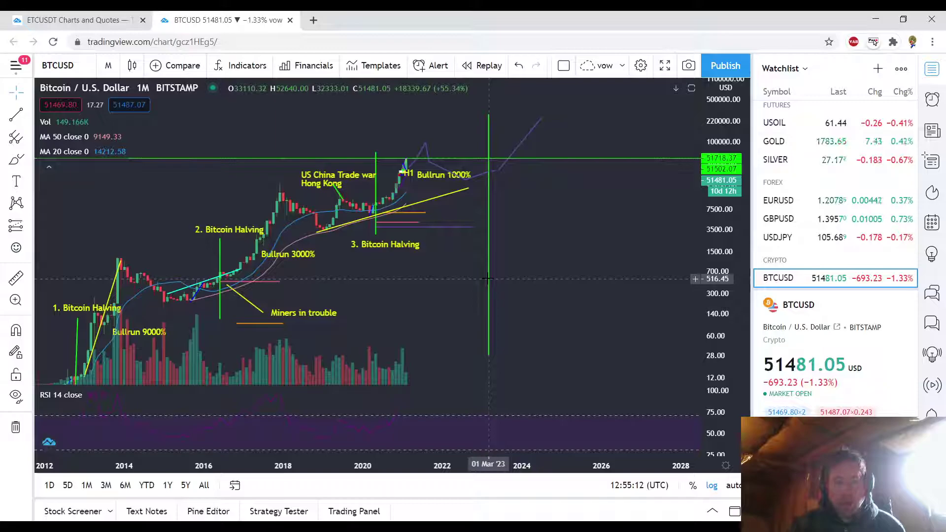